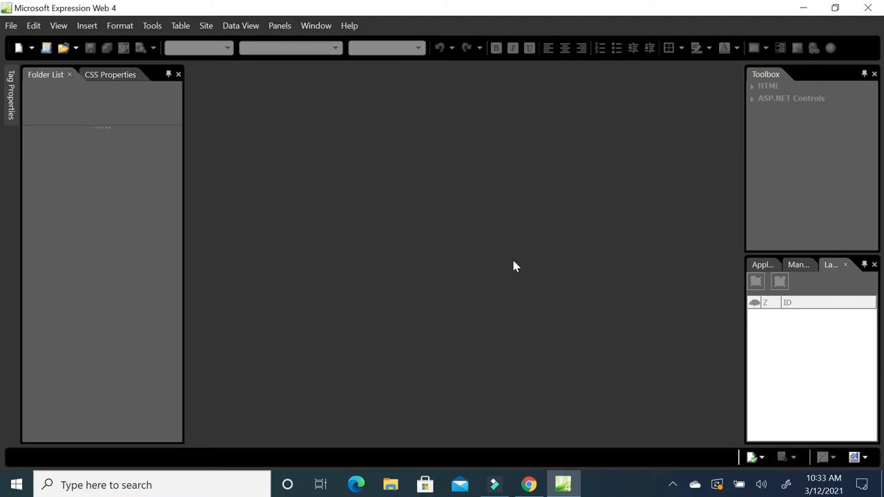
Step: Switch to Chrome and examine the Wikipedia main page's layout, from its text, links and images down to the footer
click(530, 485)
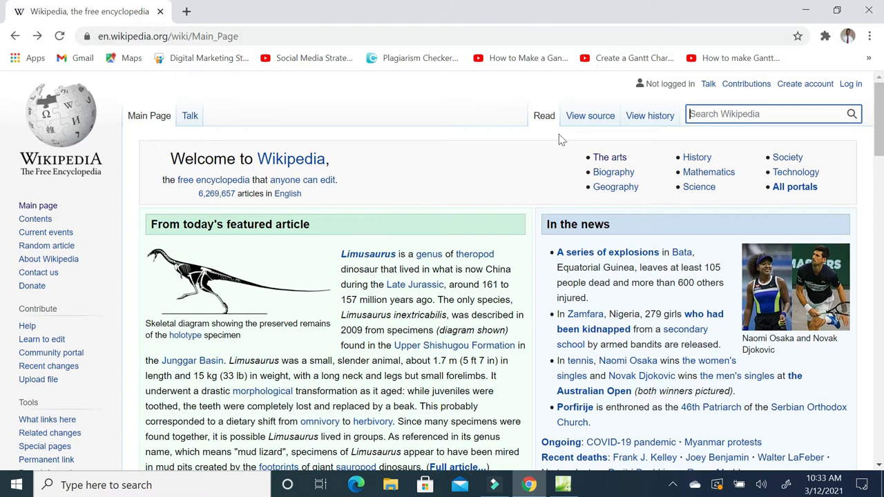
drag(367, 315, 501, 330)
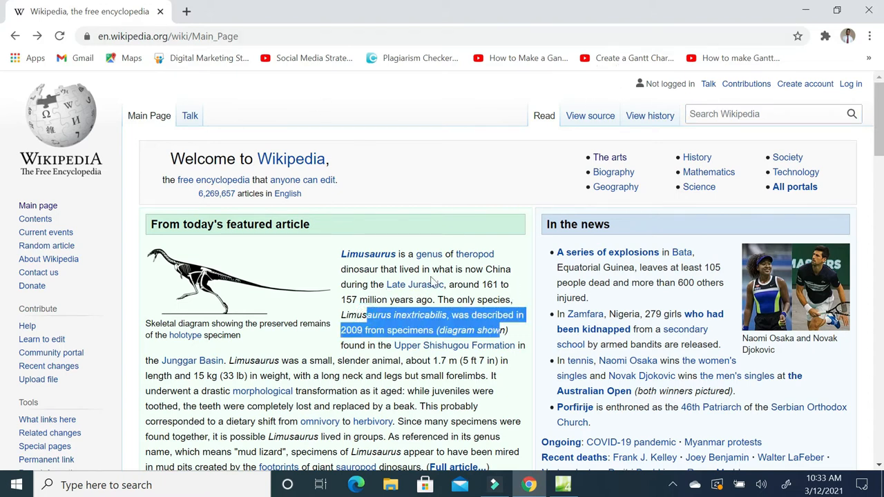
mouse_move(424, 255)
scroll(286, 368, down, 5)
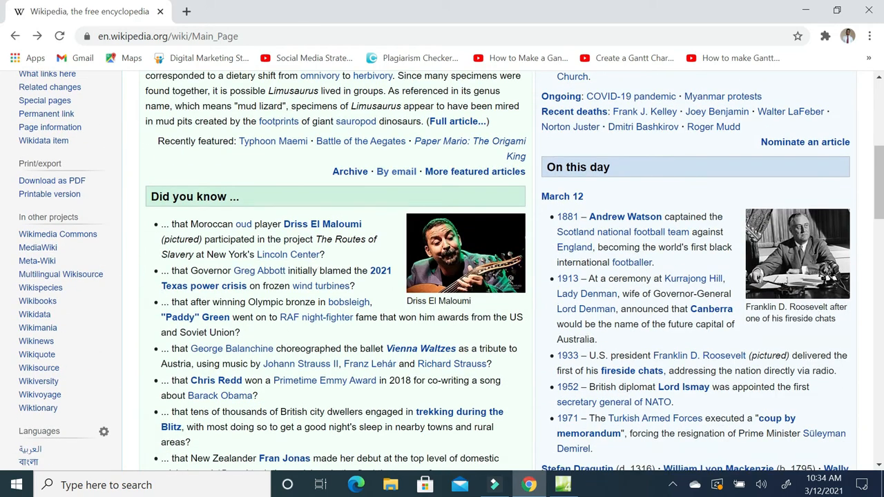
scroll(314, 312, down, 5)
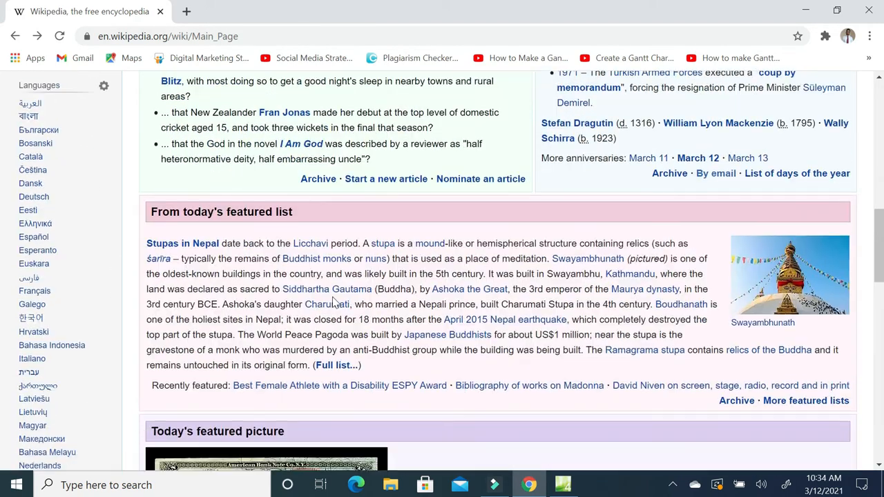
scroll(334, 302, up, 4)
scroll(334, 302, up, 5)
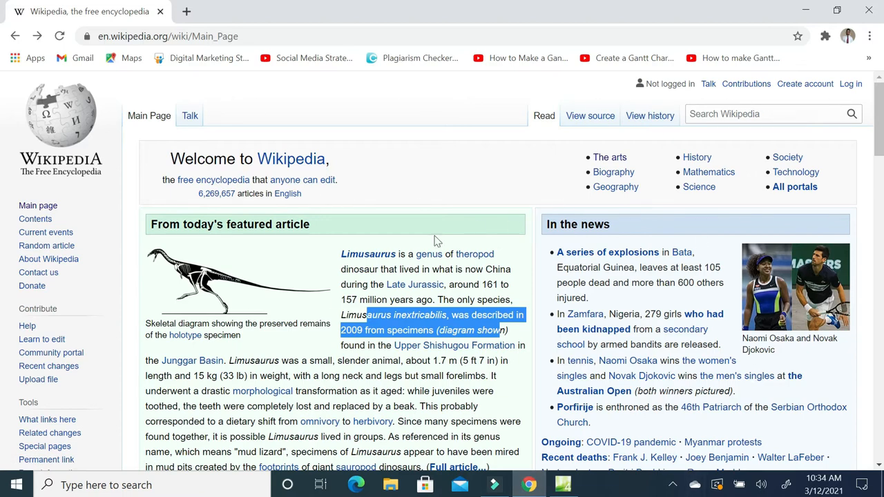
scroll(445, 253, down, 20)
scroll(444, 243, down, 5)
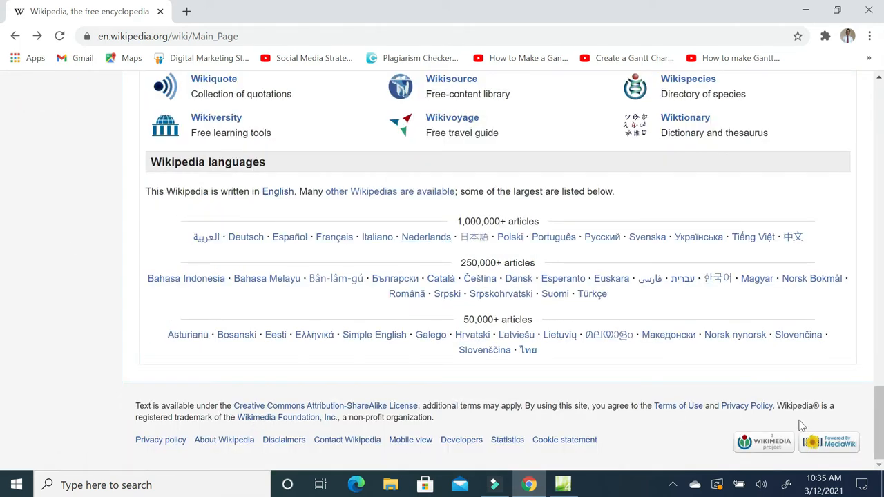
drag(880, 426, 880, 106)
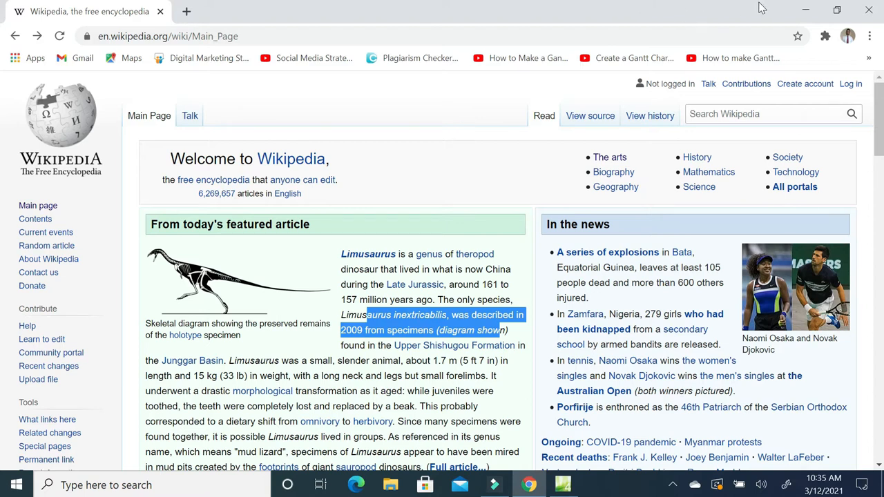
Step: Switch back to Microsoft Expression Web 4 and remove the Tag Properties panel from the workspace
mouse_move(567, 487)
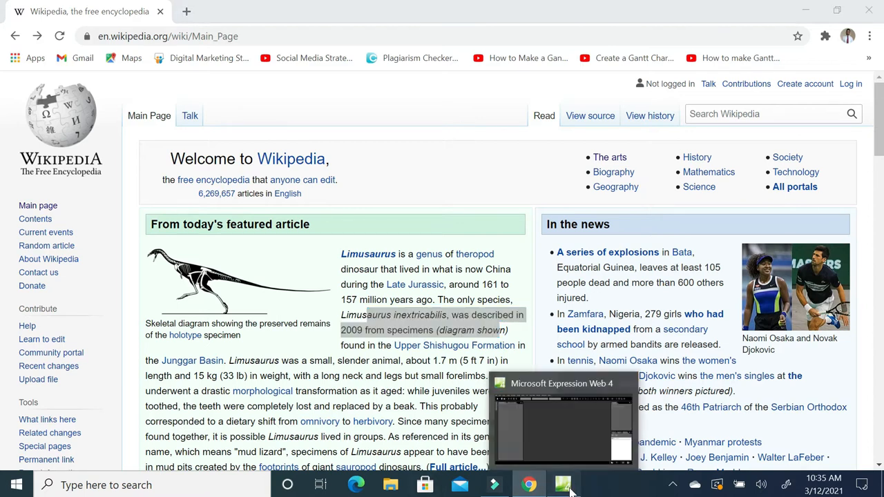
click(501, 405)
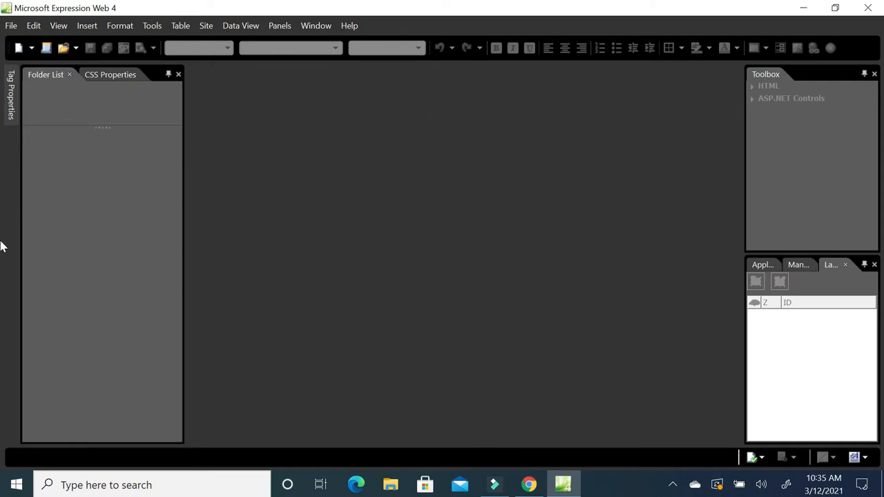
mouse_move(12, 101)
click(11, 24)
mouse_move(276, 32)
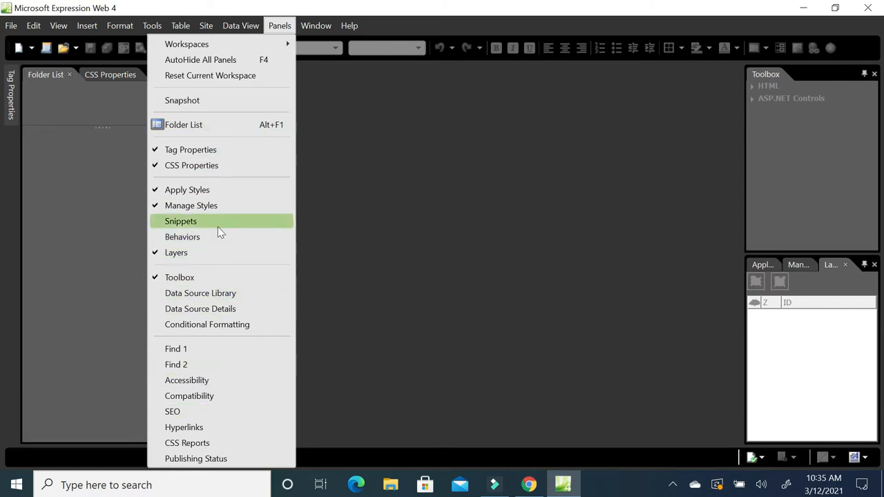
click(194, 155)
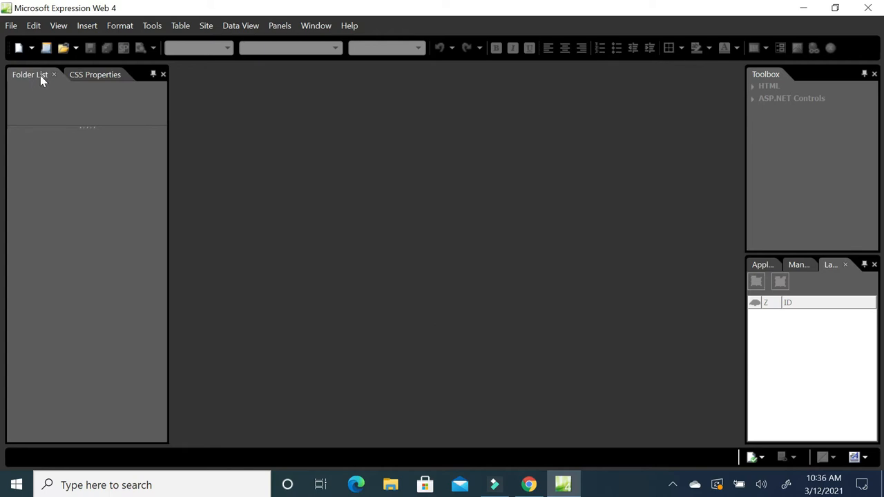
Step: Set the docked Folder List and CSS Properties panels to auto-hide, briefly reopening CSS Properties to view it
click(153, 74)
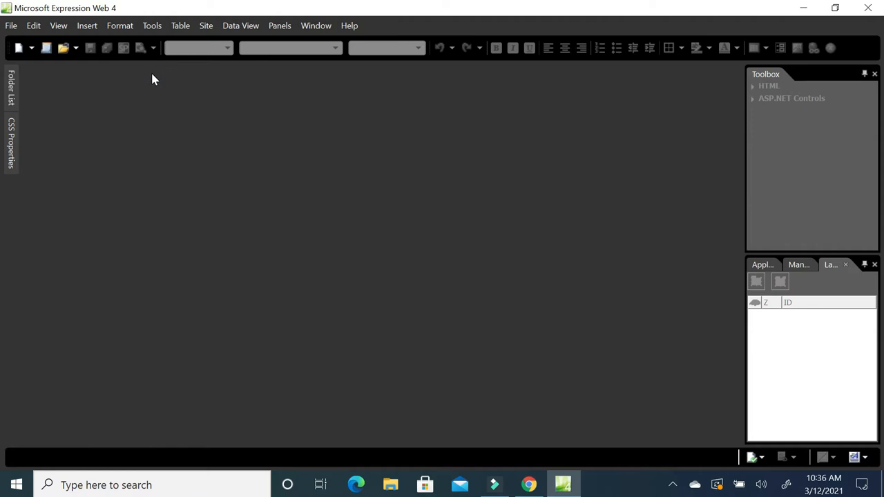
click(9, 141)
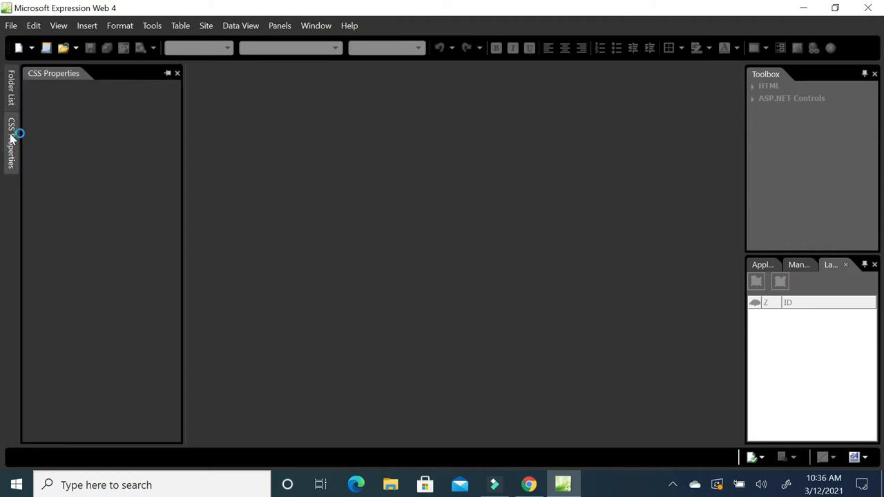
click(168, 73)
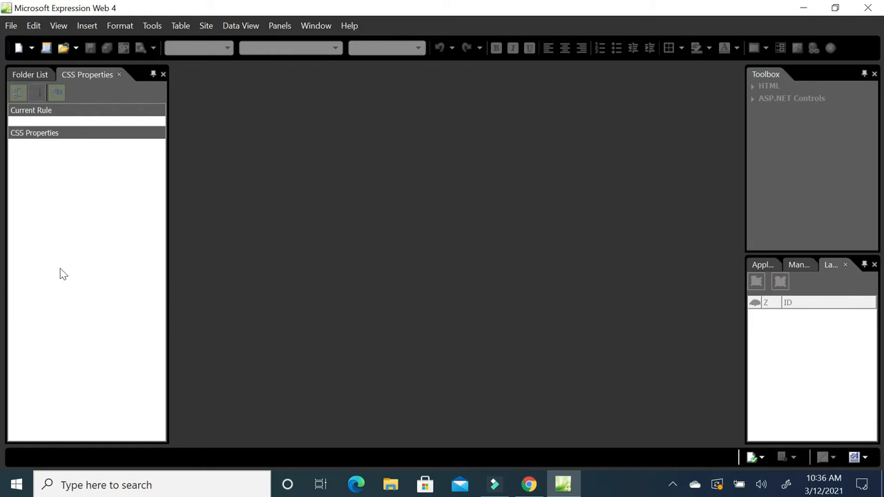
click(154, 75)
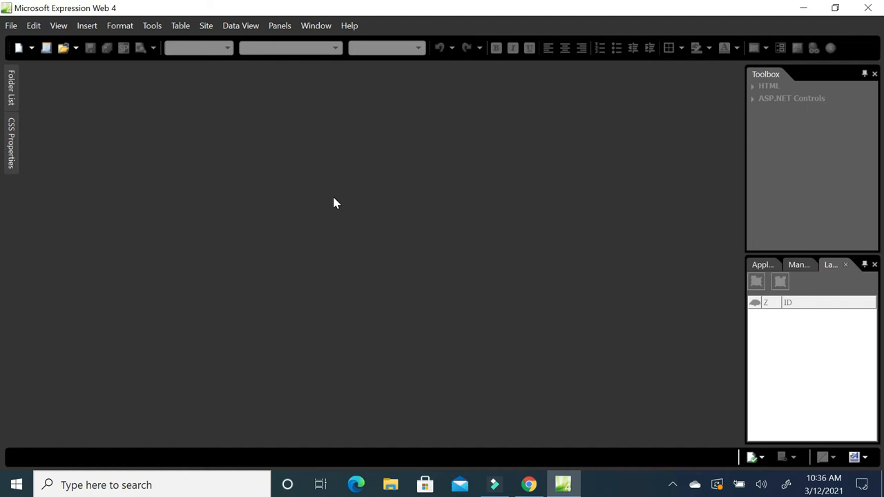
click(11, 25)
click(11, 26)
click(206, 25)
mouse_move(118, 39)
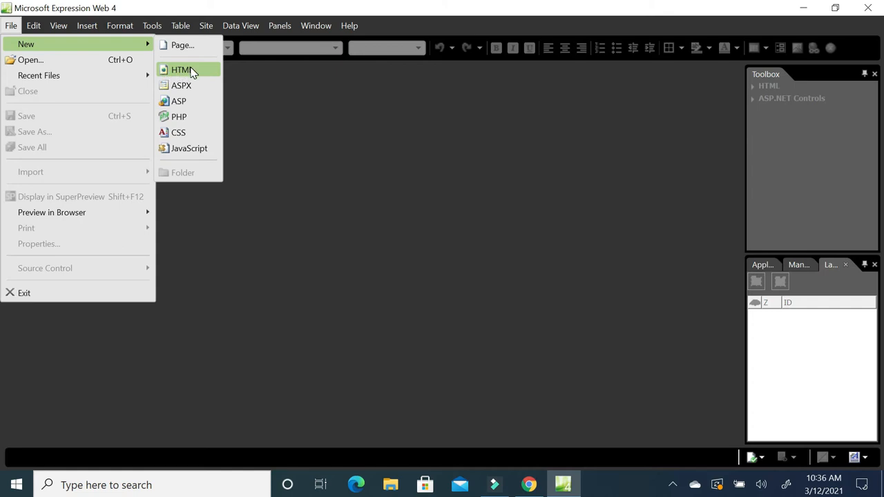
click(192, 72)
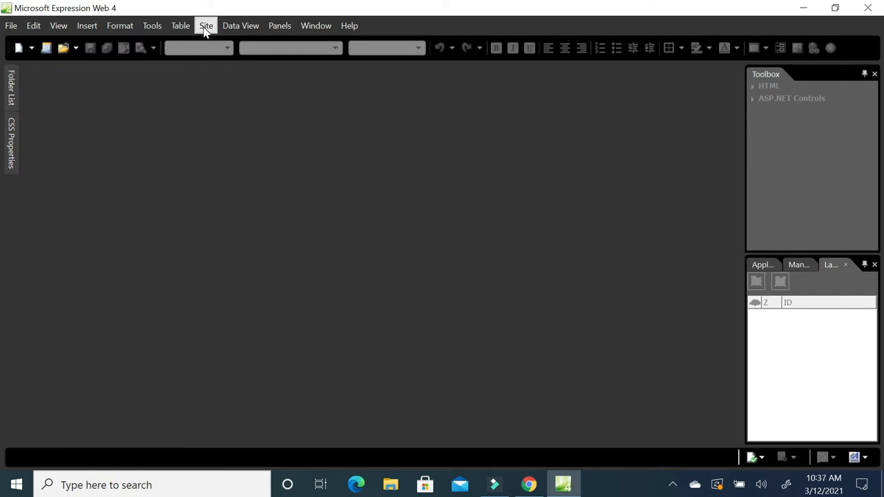
Step: Create a new empty site named mysite9 in C:\Users\User\Documents\My Web Sites\mysite9
click(206, 28)
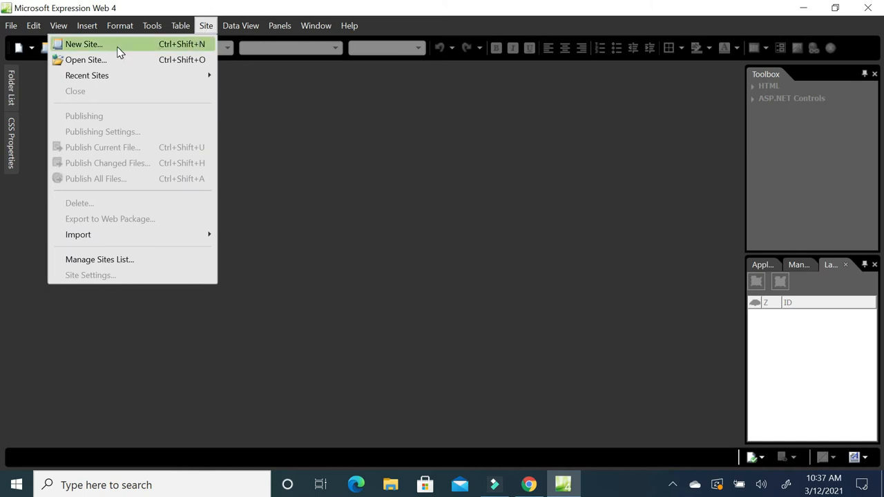
click(84, 44)
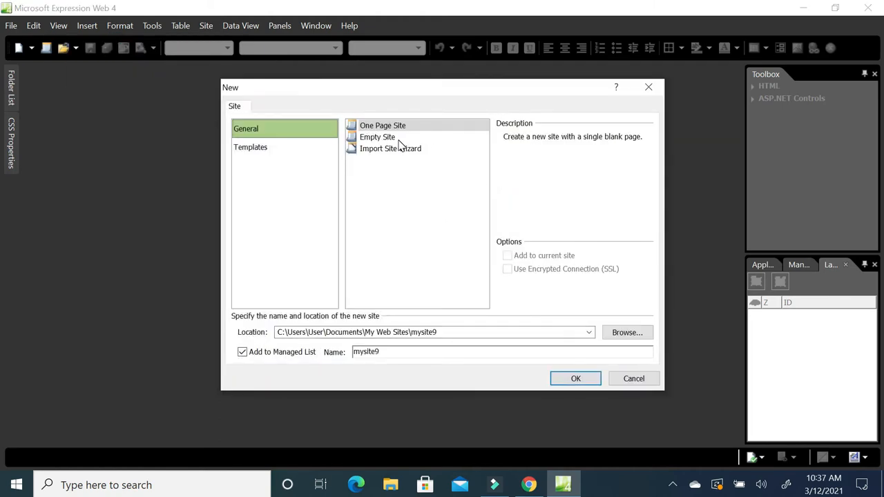
click(399, 141)
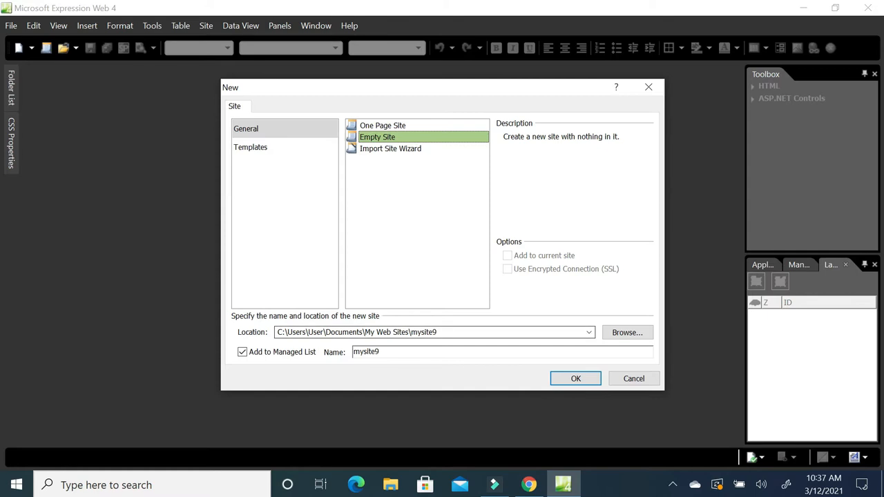
click(397, 332)
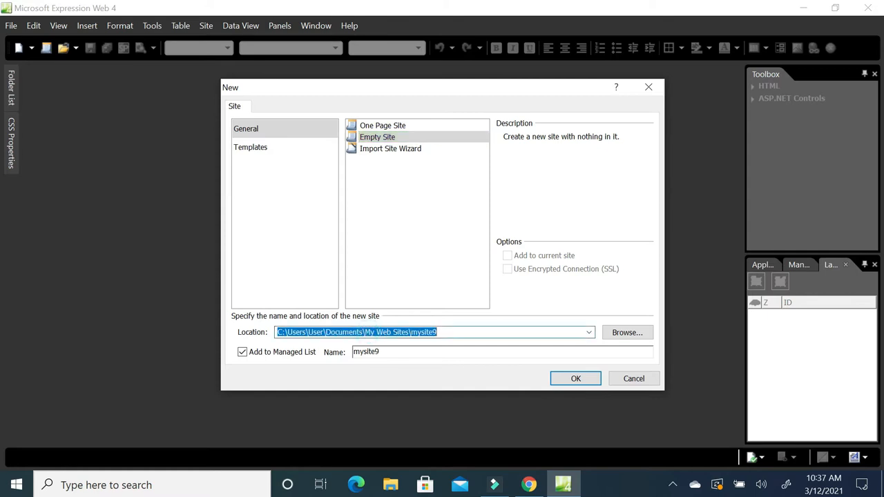
click(449, 332)
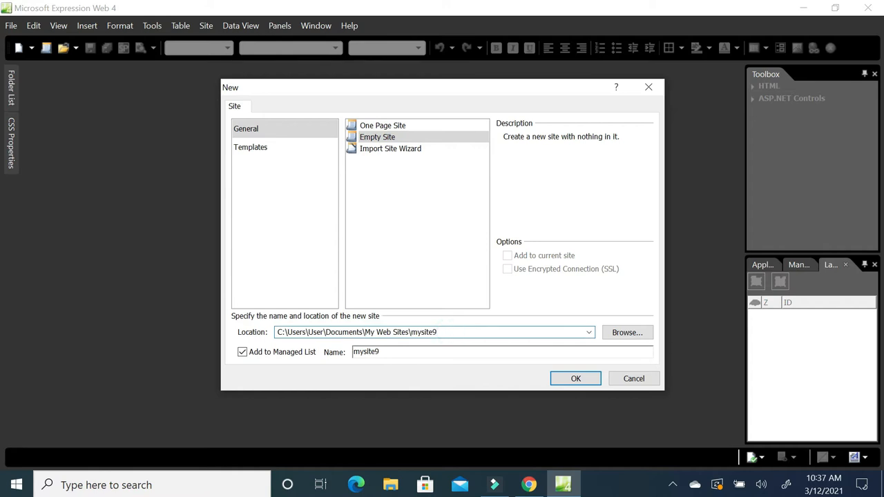
drag(412, 333, 435, 332)
click(576, 379)
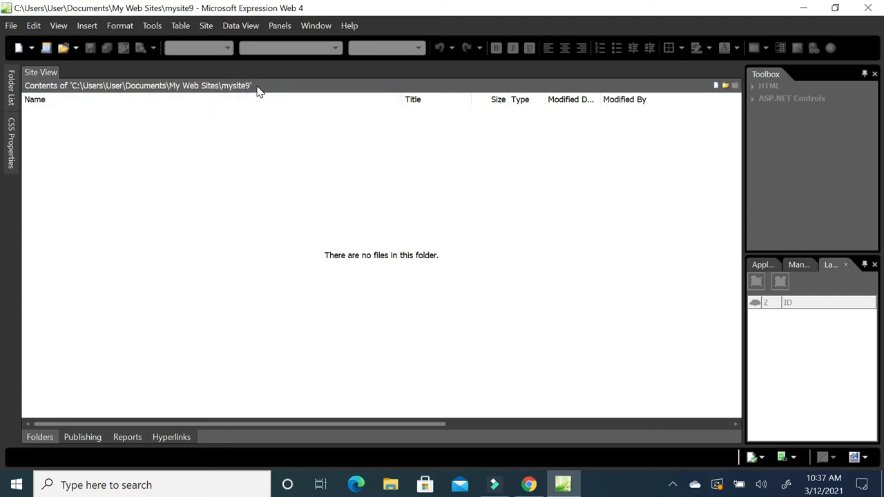
Step: Create a new HTML page and save it as index.html in the mysite9 folder
click(11, 28)
mouse_move(18, 41)
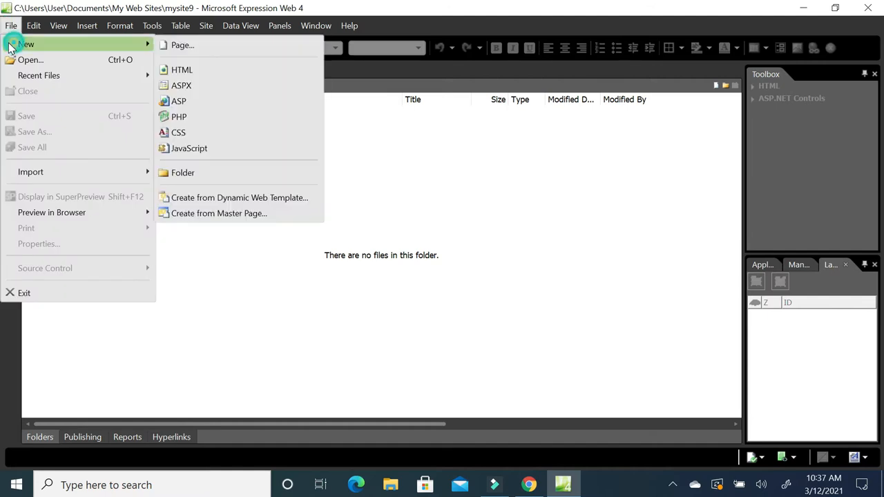
click(225, 71)
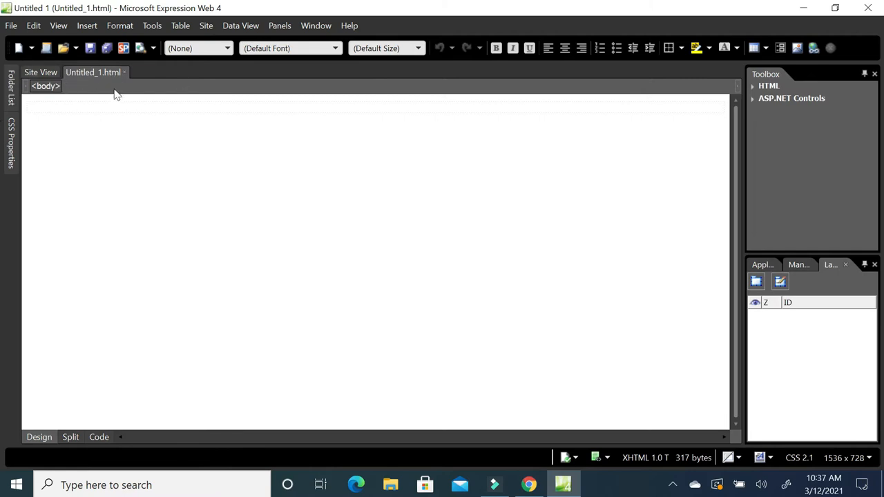
right_click(88, 78)
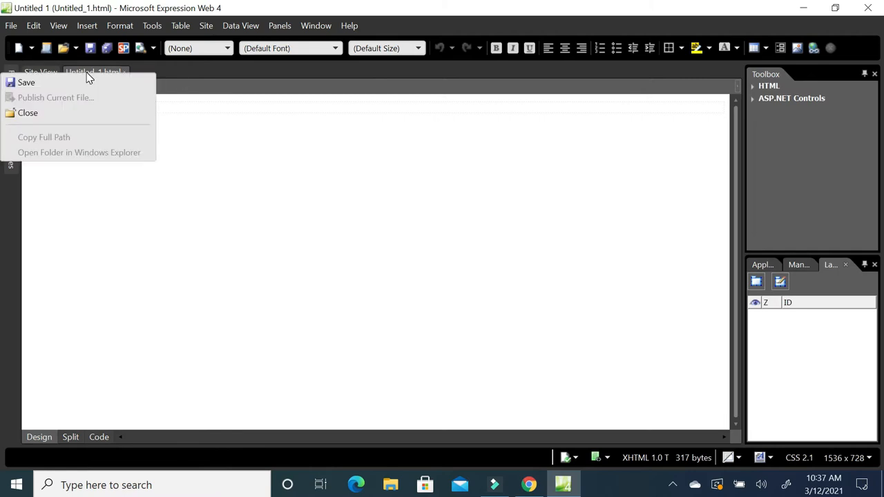
click(82, 83)
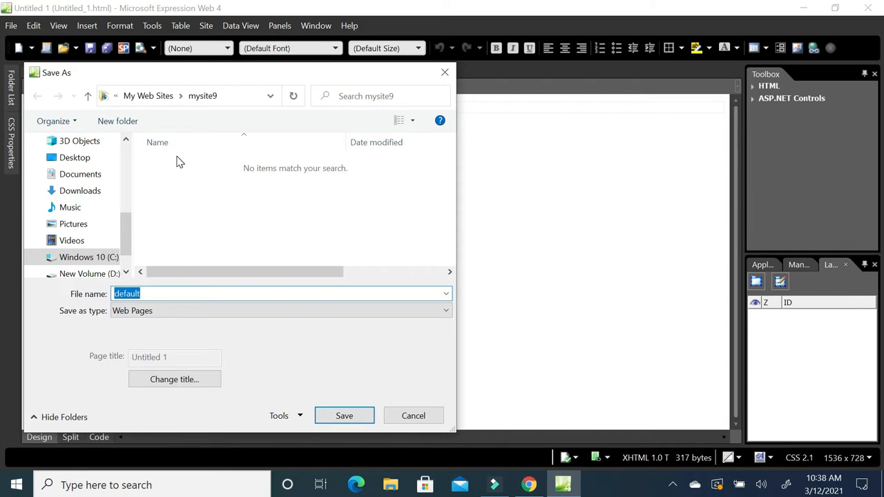
text(index.html)
click(343, 417)
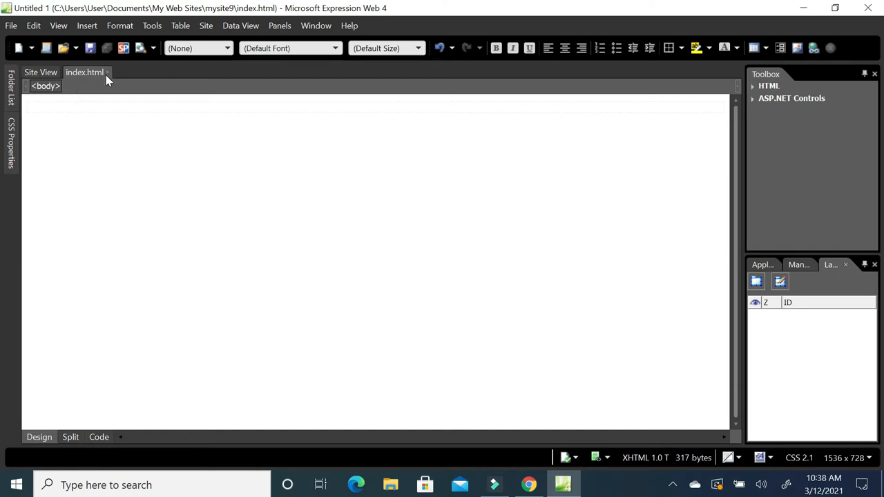
Step: Check the site's file listing, and pin the Folder List panel open beside the index.html page
click(45, 73)
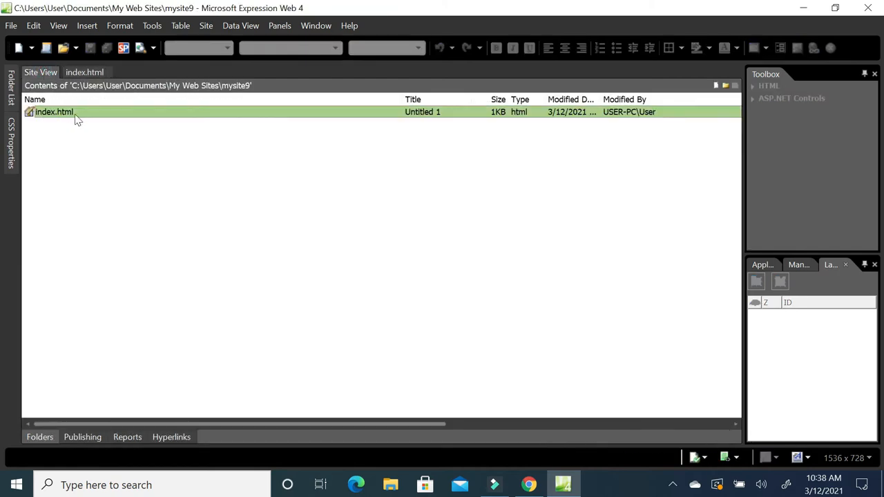
click(86, 72)
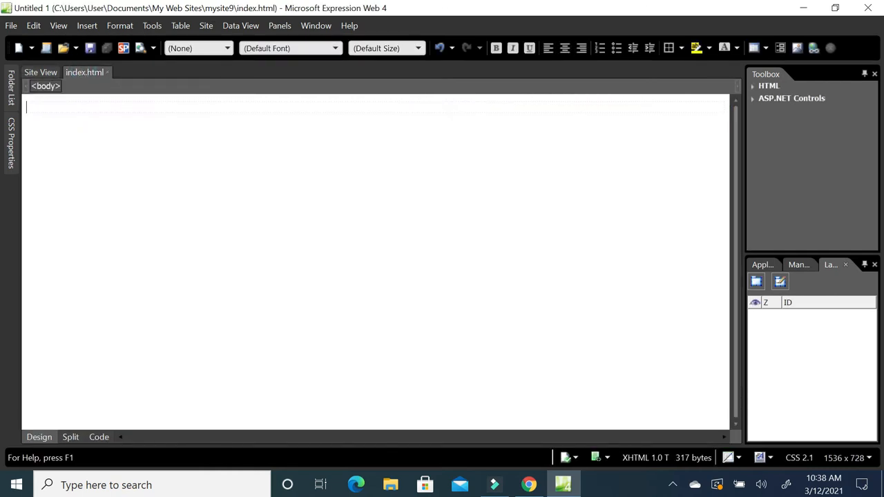
click(11, 88)
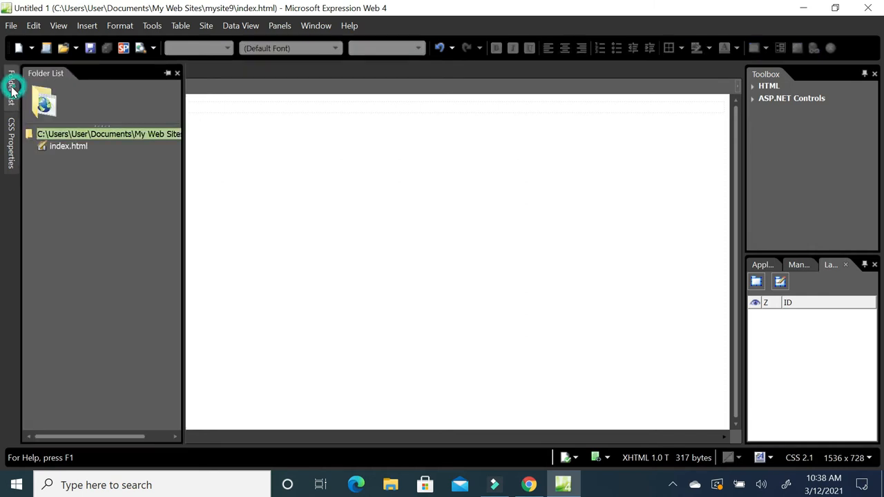
click(167, 73)
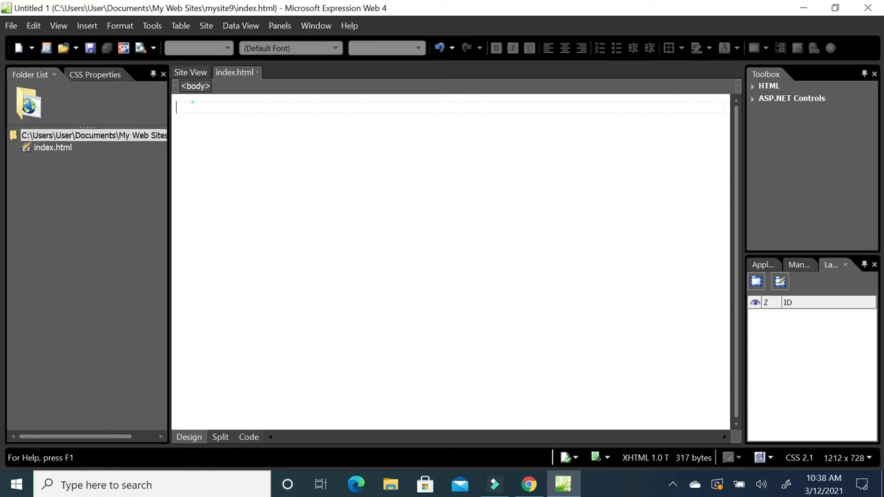
Step: Add the paragraph "Welcome To My Web Page" at the start of index.html and show the page's code
click(192, 102)
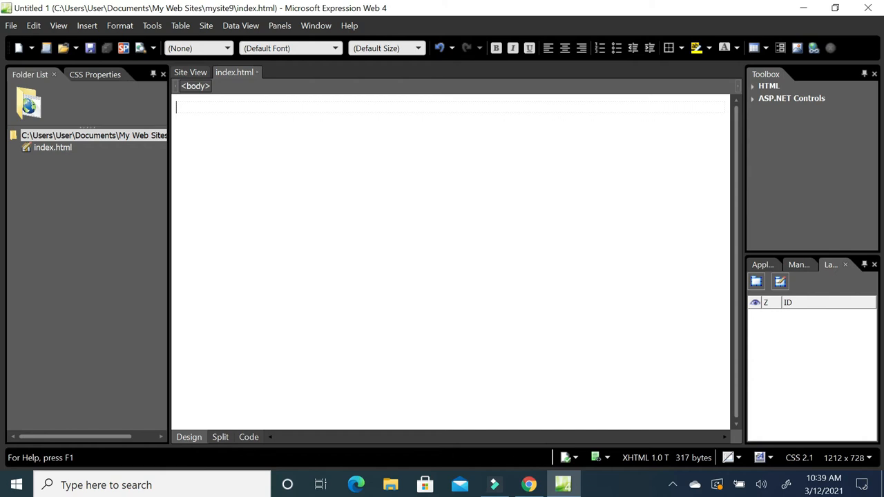
click(194, 107)
text(Welcome To My Web Page)
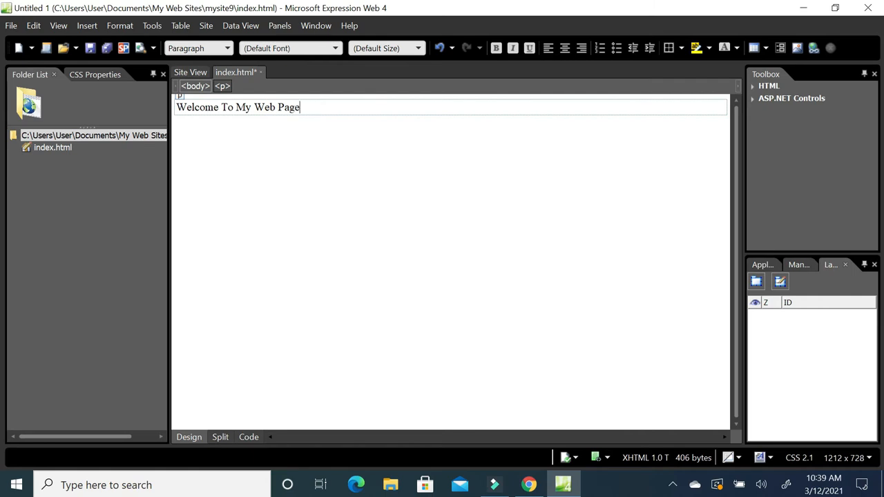
click(249, 437)
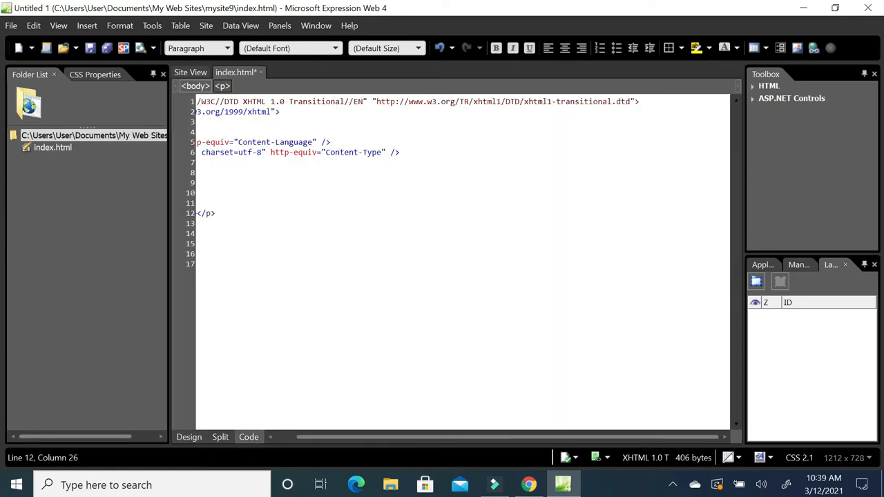
Step: Examine the paragraph tags around "Welcome To My Web Page" in the code, and compare them with the page's design view
click(271, 183)
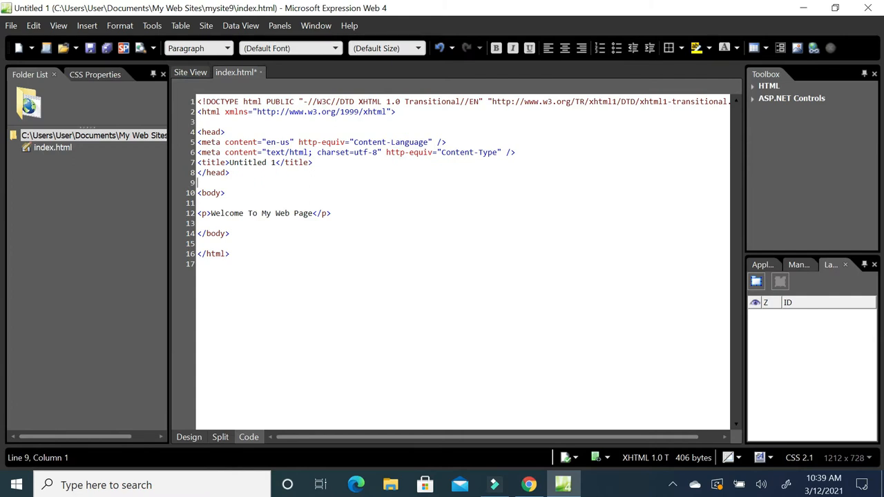
click(206, 212)
click(323, 213)
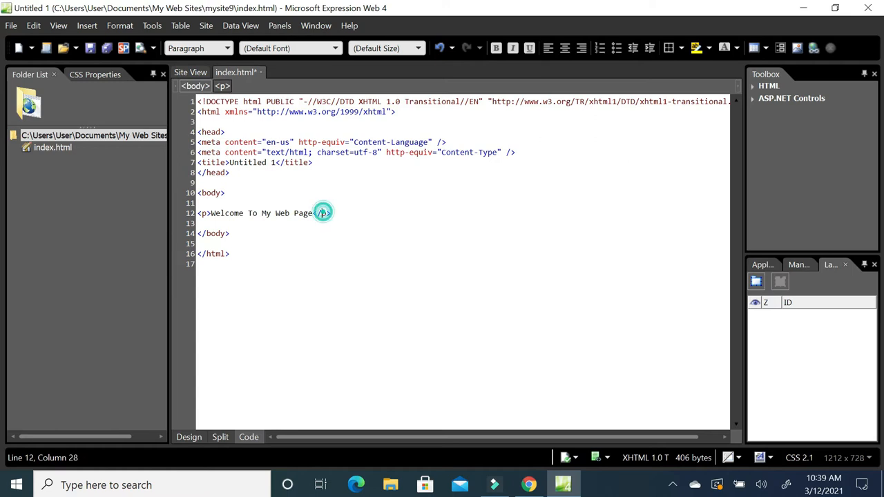
click(193, 440)
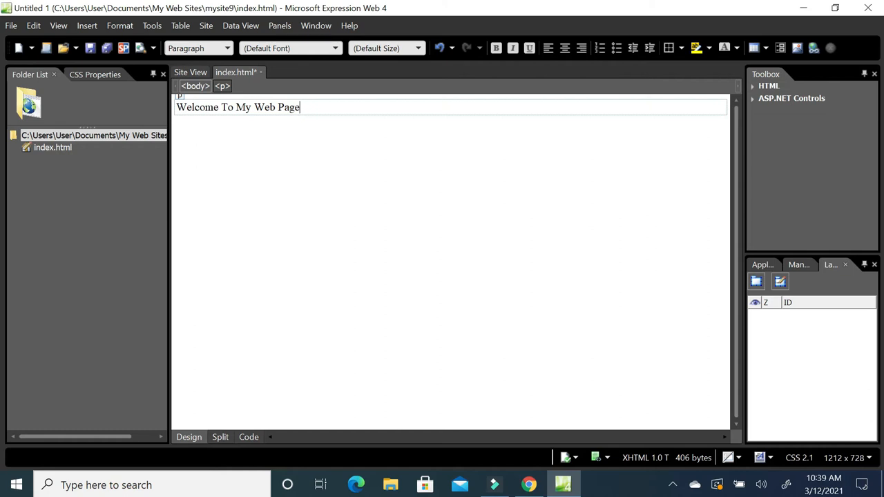
click(249, 437)
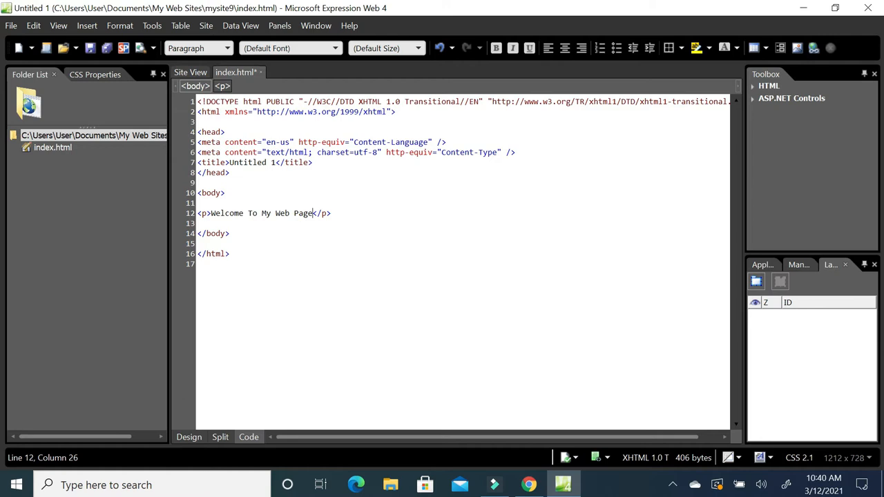
Step: Examine the opening and closing html, head, title and body tags in the code of index.html
drag(202, 112, 225, 112)
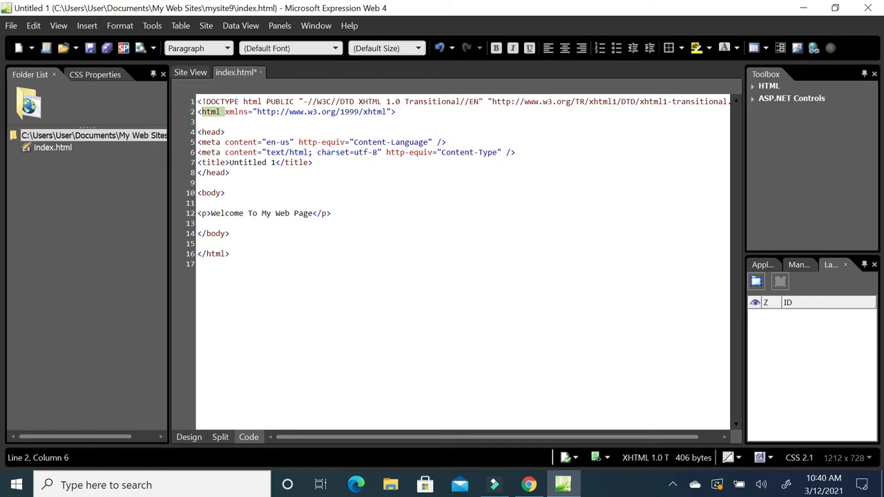
drag(193, 256, 231, 257)
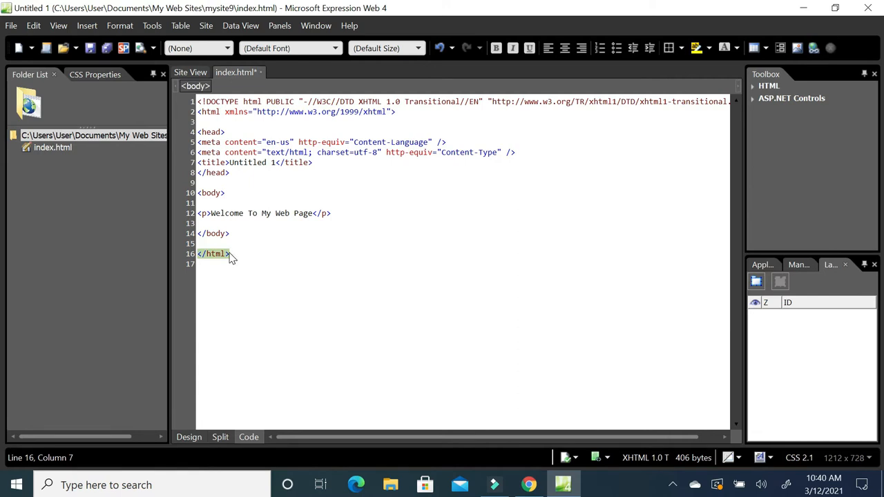
drag(198, 112, 220, 113)
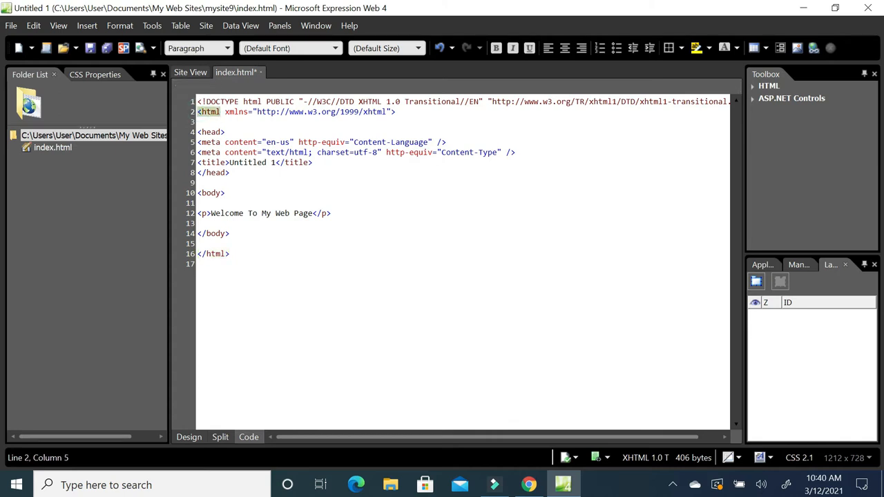
click(202, 253)
drag(198, 253, 230, 253)
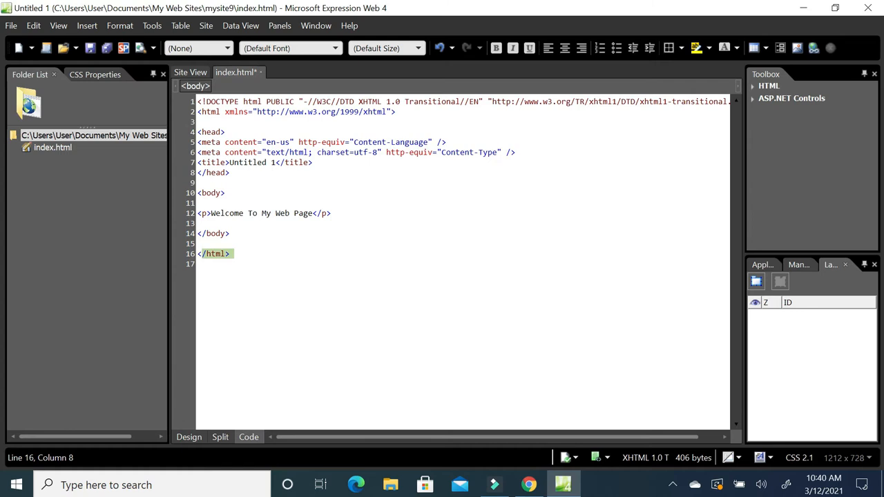
drag(201, 132, 220, 132)
drag(202, 173, 226, 162)
drag(280, 163, 308, 162)
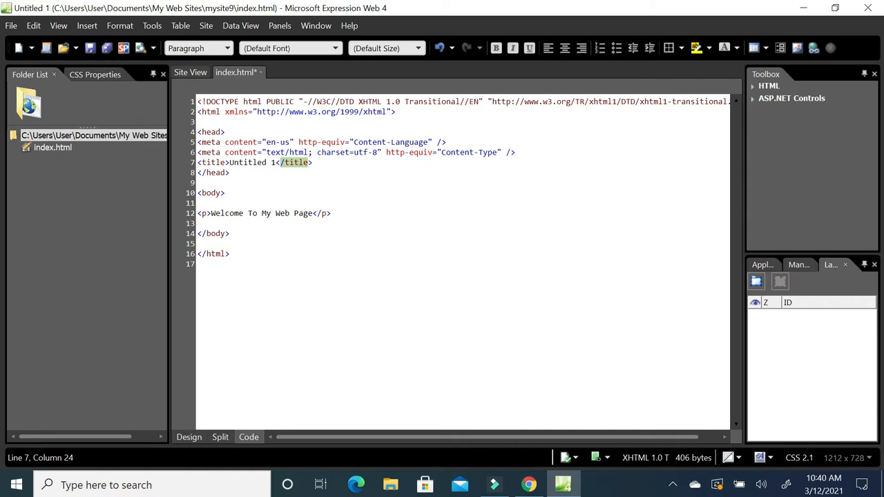
drag(202, 194, 230, 194)
drag(198, 233, 233, 234)
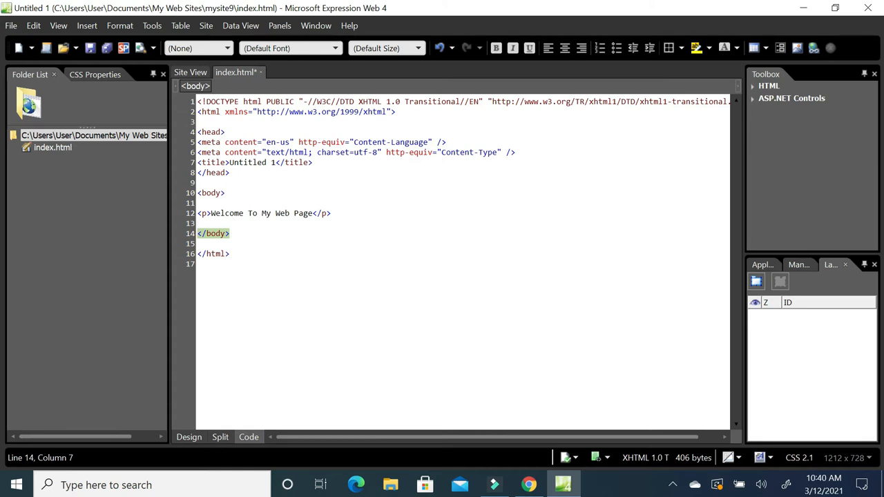
Step: Format the "Welcome To My Web Page" paragraph as Heading 1 in the design view and check its h1 tags in the code
click(189, 438)
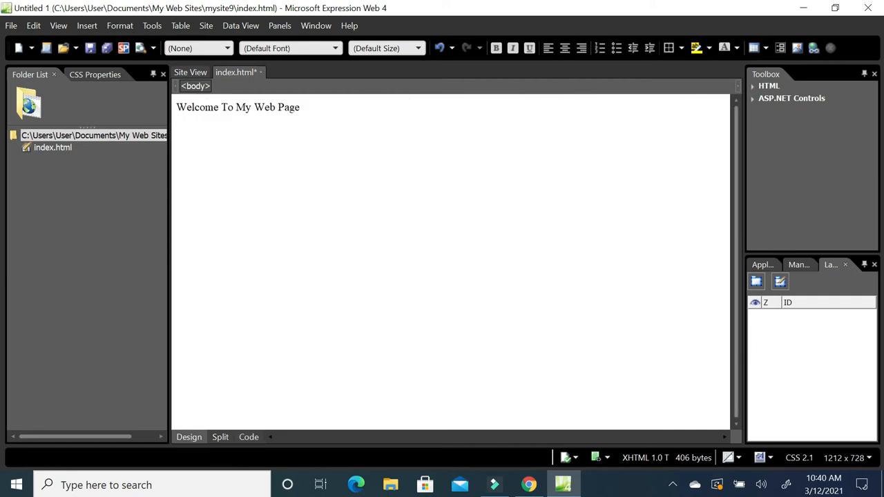
click(180, 106)
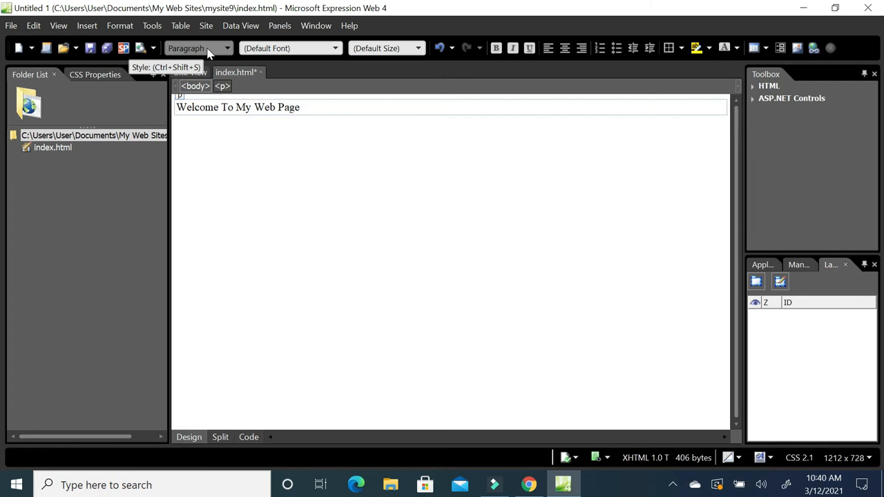
click(210, 49)
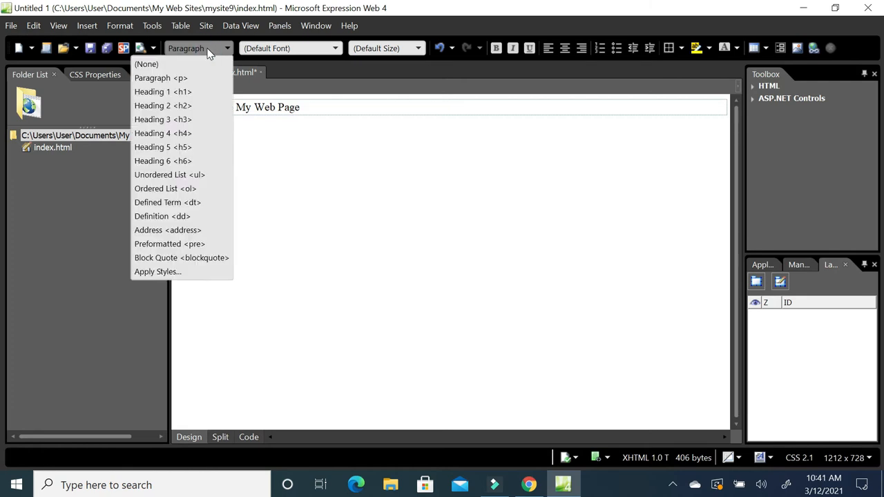
click(196, 91)
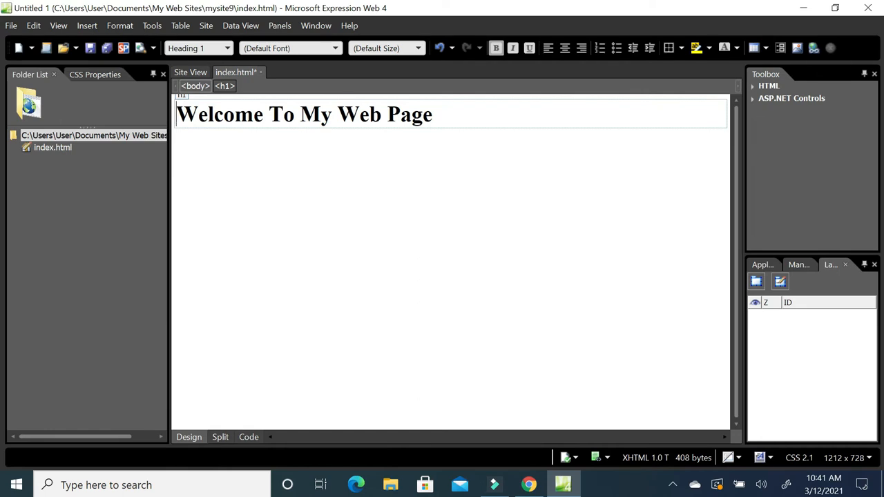
click(248, 439)
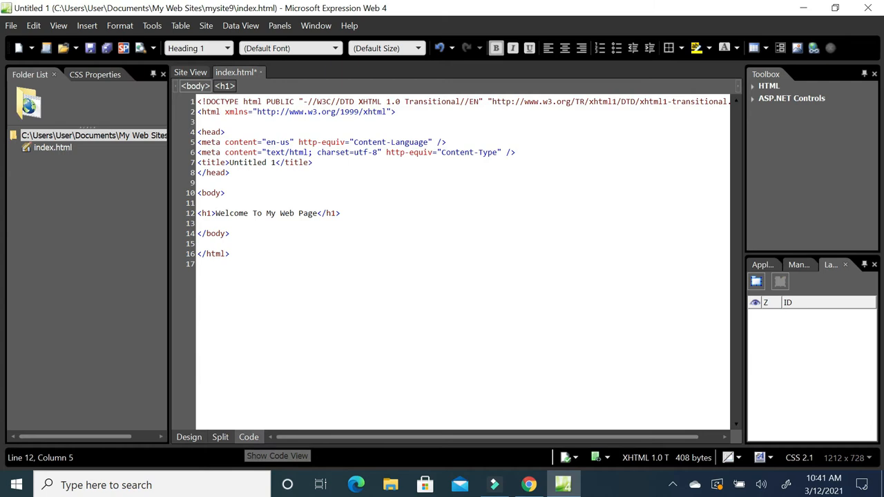
click(332, 213)
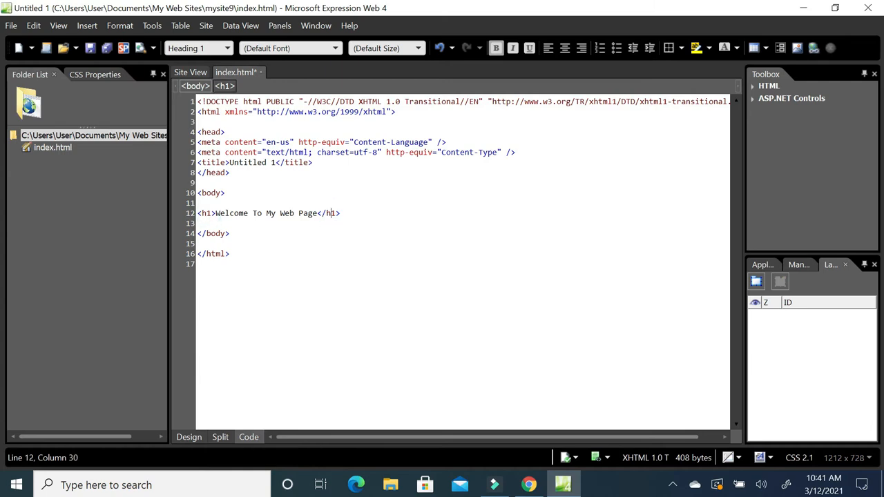
Step: Replace the heading text in the design view with the owner's first name in possessive form followed by "Personel Webpage"
click(189, 437)
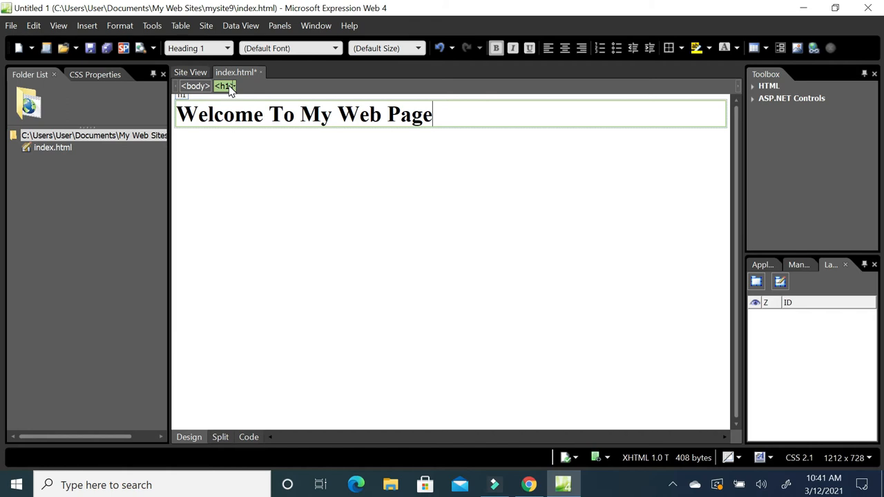
drag(180, 114, 436, 129)
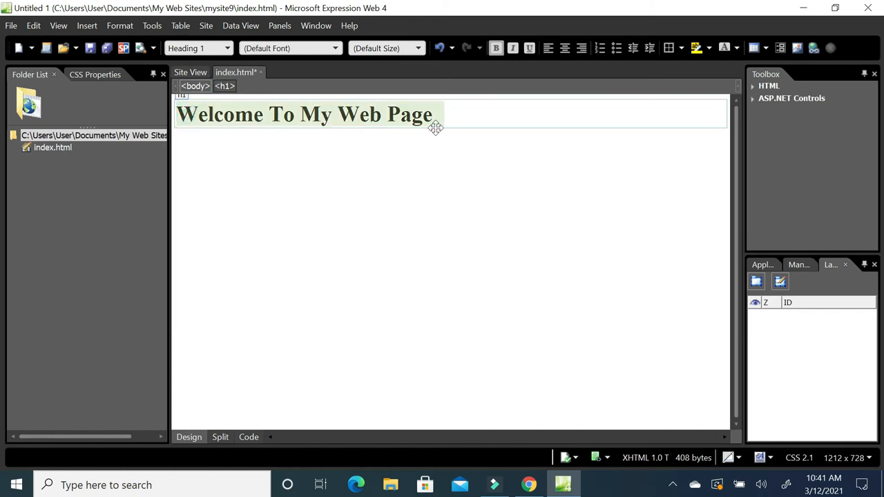
text(Ale)
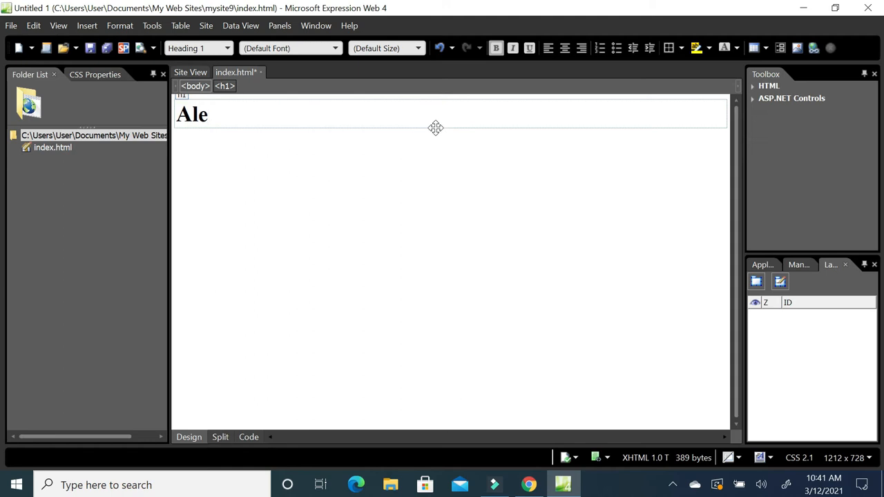
text(x's Personel)
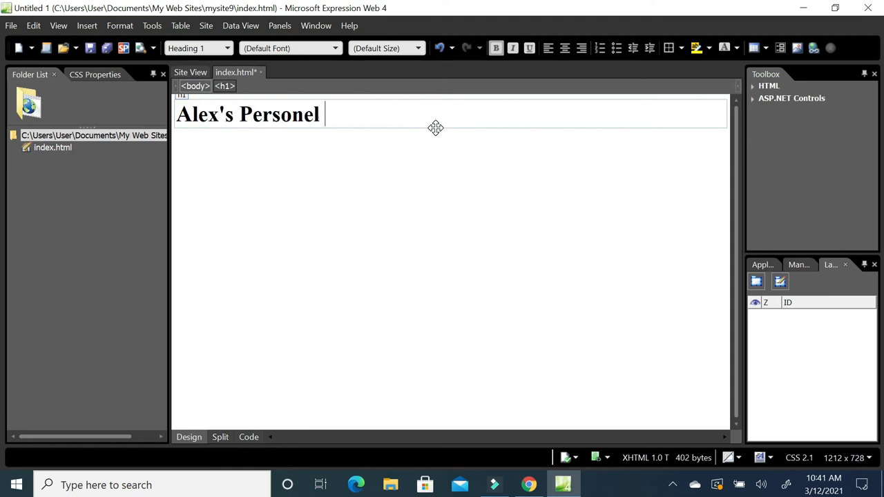
text( Webpage)
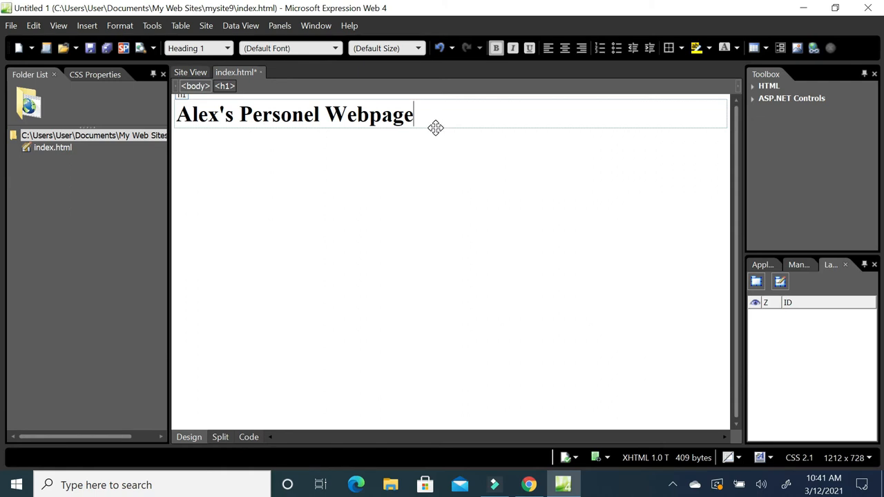
Step: Add the paragraph "Hello! Welcome to my personal page." below the heading, and check the styles of the heading and paragraph
key(Return)
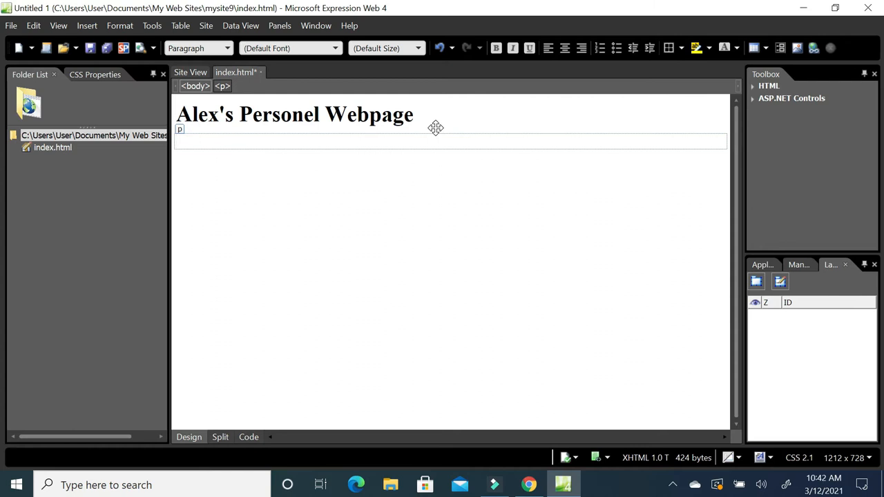
text(Hw)
key(BackSpace)
text(ello)
text(,)
key(BackSpace)
key(BackSpace)
text(! Welcom)
text(o my personal )
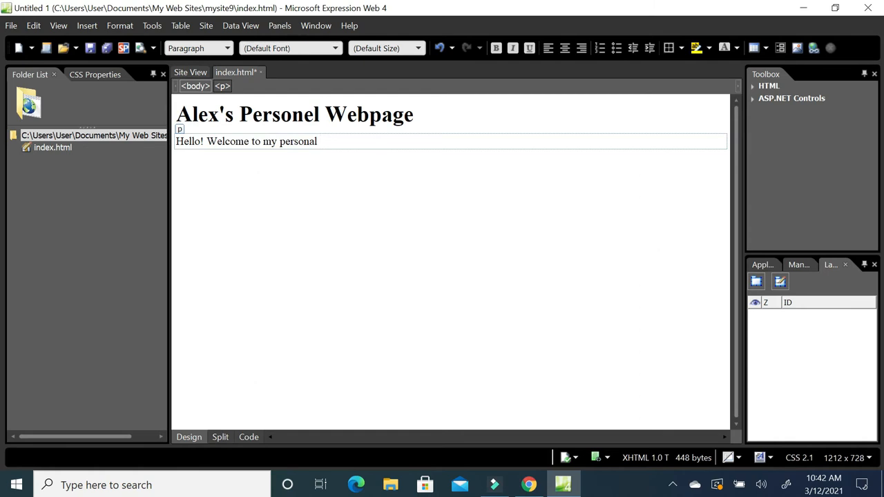
text(page.)
click(181, 114)
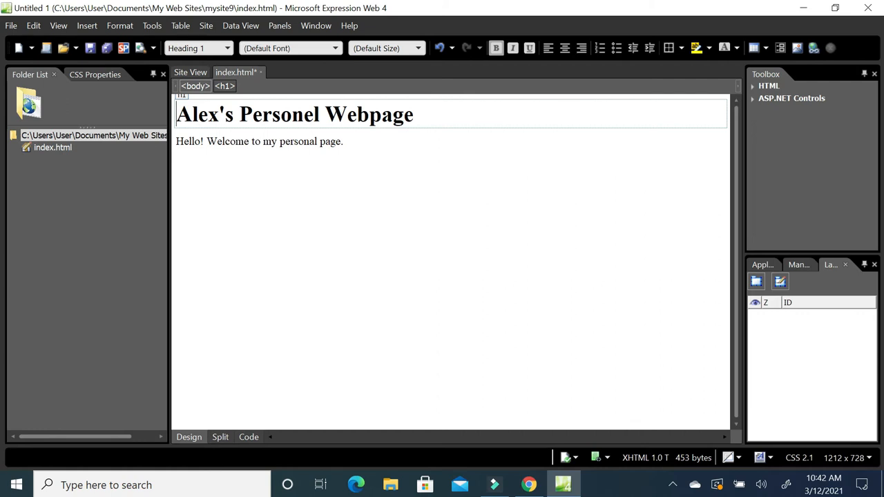
click(277, 144)
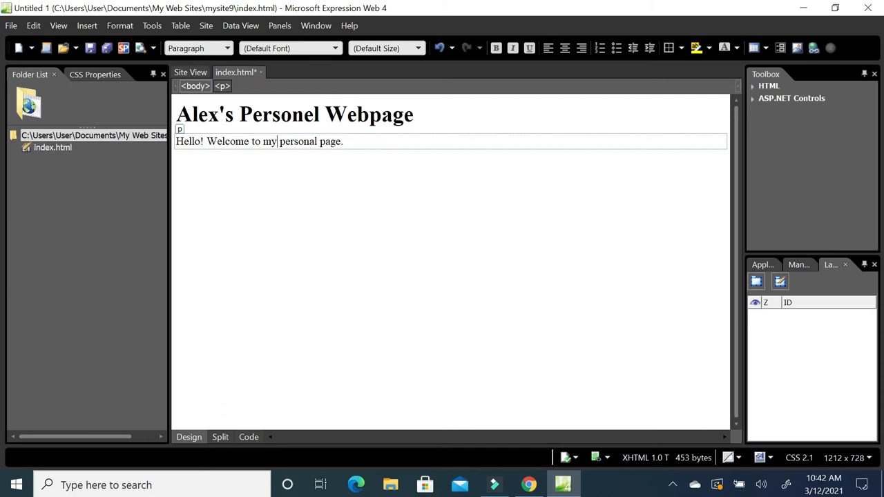
Step: Add a second paragraph below the greeting reading "Here is a list of things that I am interested in:"
click(363, 138)
key(Return)
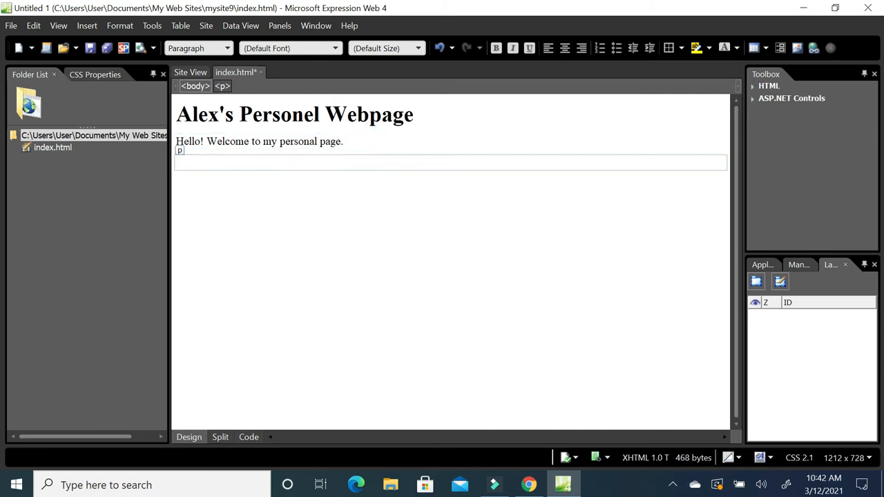
text(Here is )
text(the)
key(BackSpace)
key(BackSpace)
key(BackSpace)
key(BackSpace)
text(a list of thi)
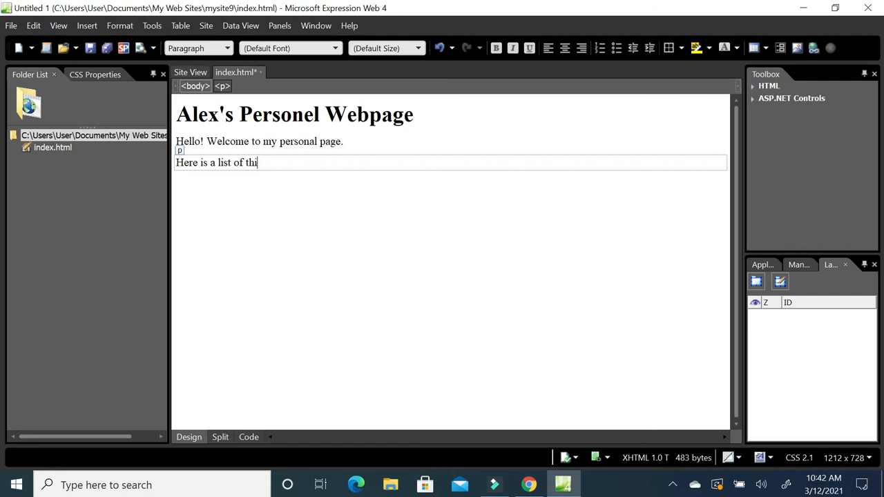
text(ngs that I am inter)
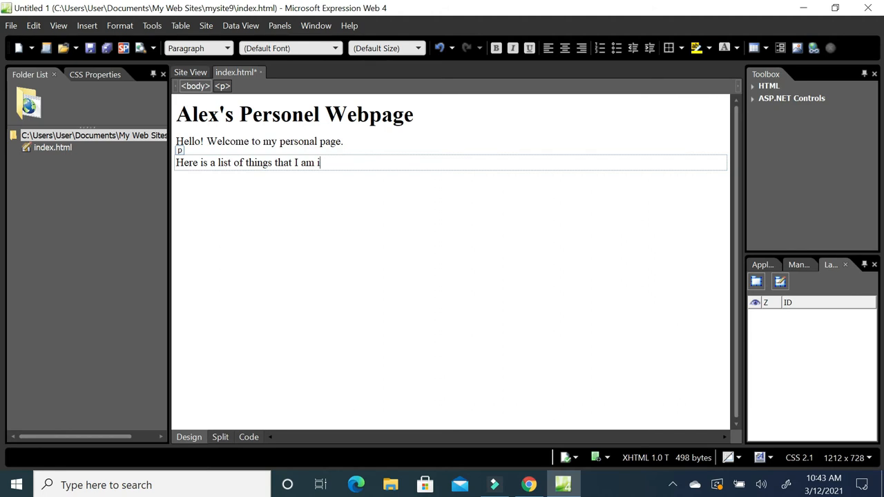
text(ested in:)
Step: Add Photography, Art and Science as separate lines below the list introduction
key(Return)
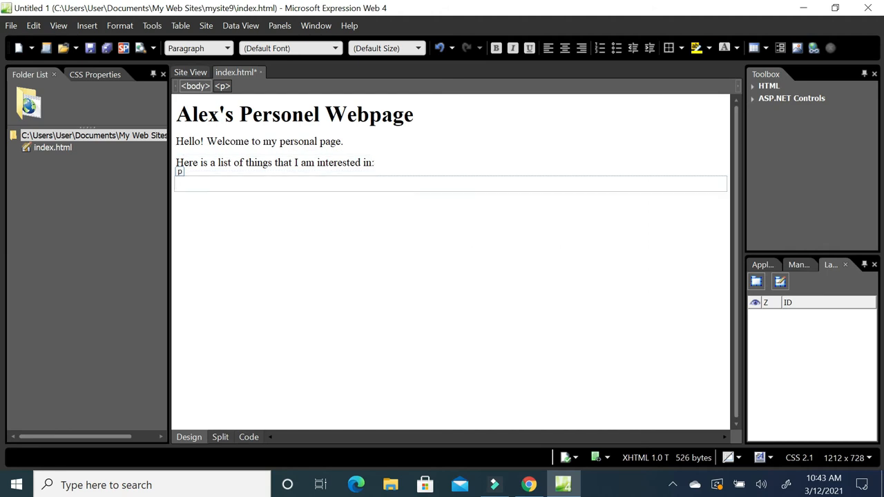
text(Photography)
key(Return)
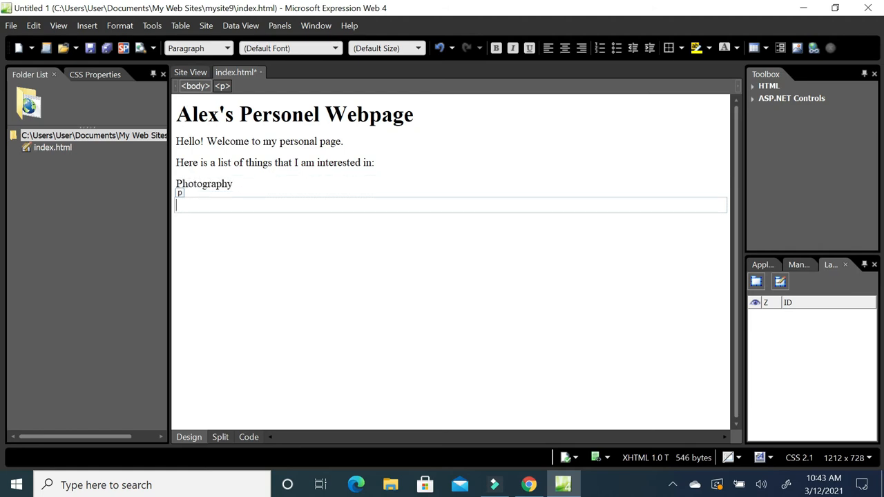
text(Art)
key(Return)
text(Science)
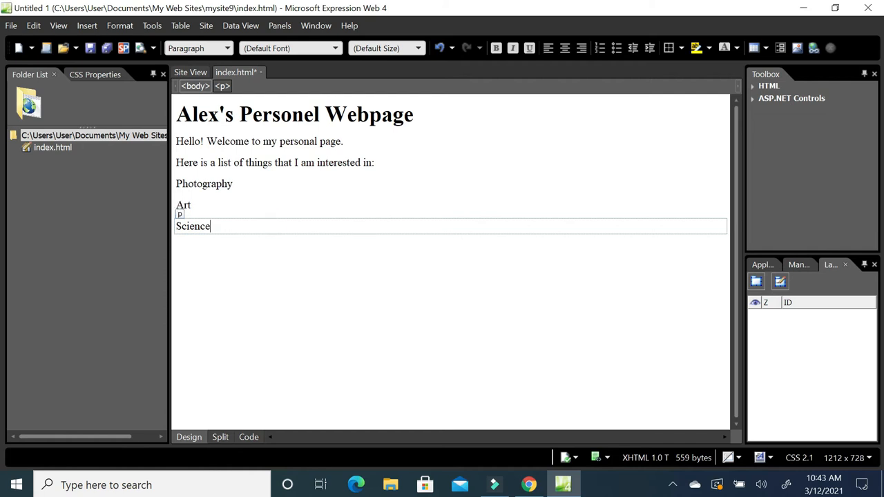
Step: Turn the Photography, Art and Science lines into a bulleted list and show the page's code
drag(170, 187, 173, 228)
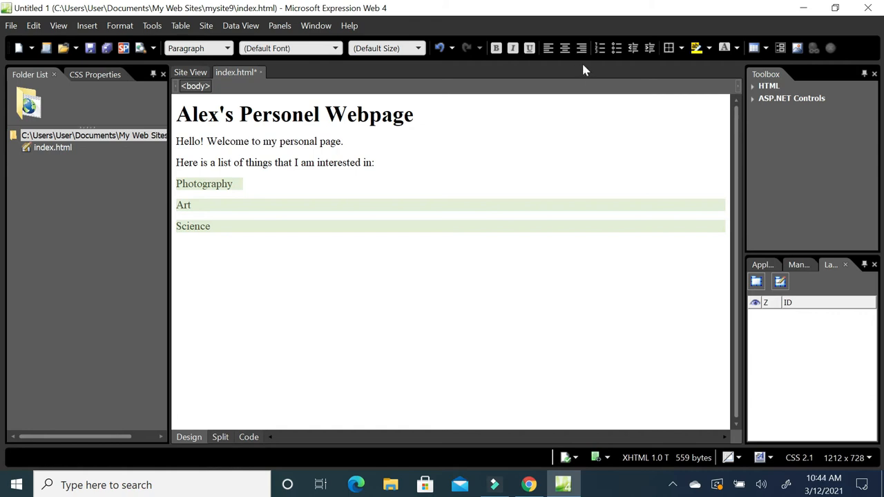
click(617, 50)
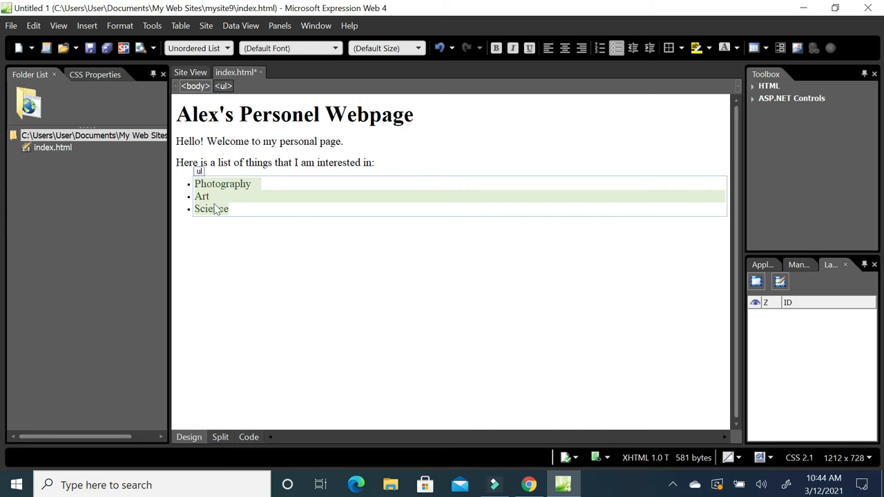
click(213, 235)
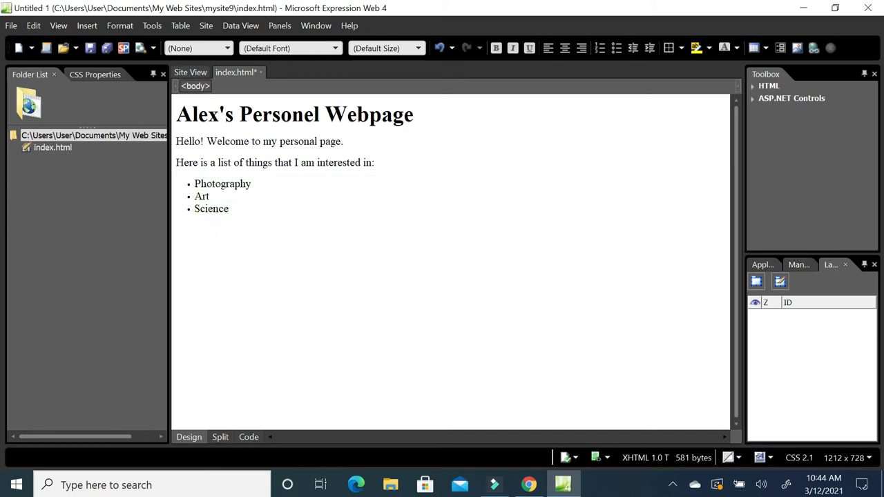
click(249, 438)
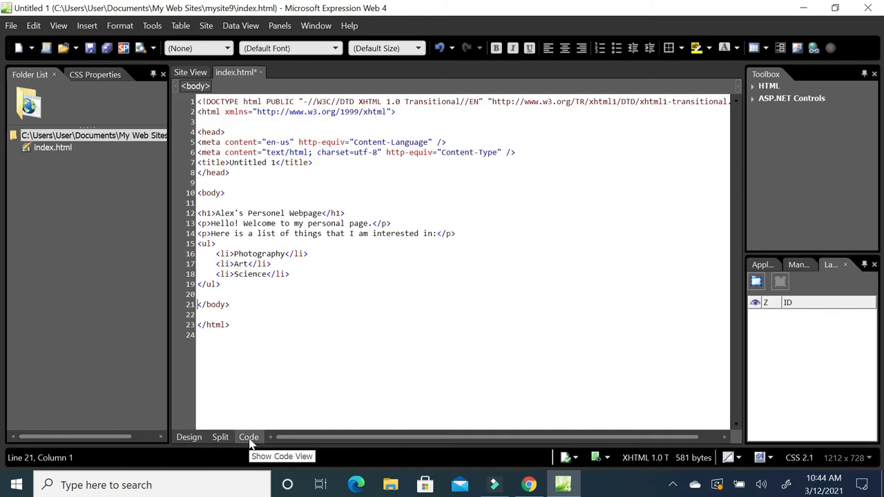
Step: Examine the ul and li tags of the interests list in the code and compare them with the list in design view
drag(202, 244, 210, 245)
drag(201, 285, 210, 284)
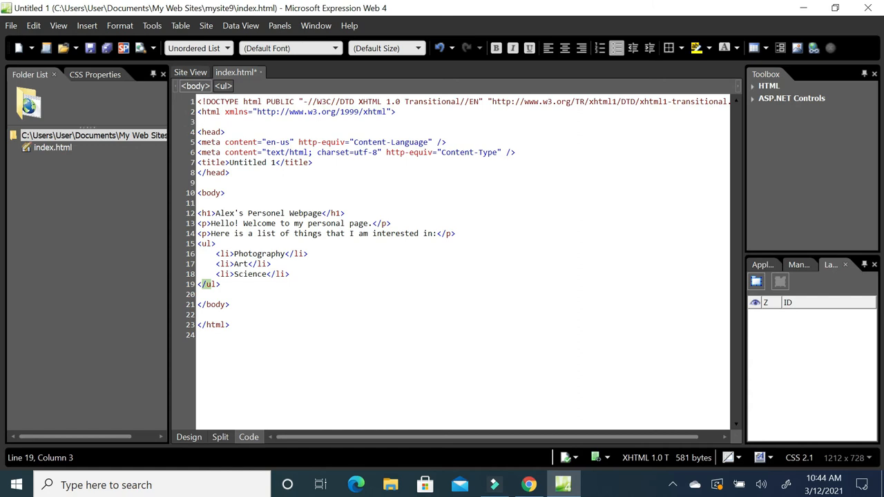
click(226, 253)
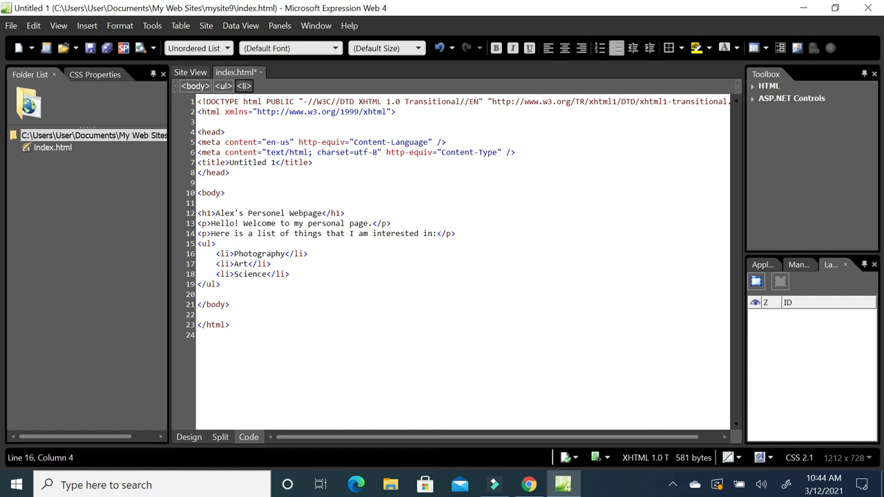
click(290, 253)
click(226, 264)
click(261, 263)
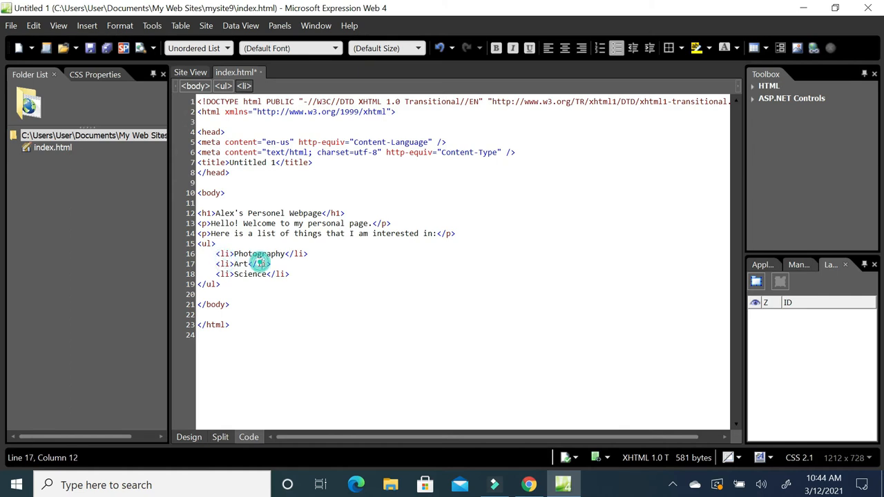
click(188, 436)
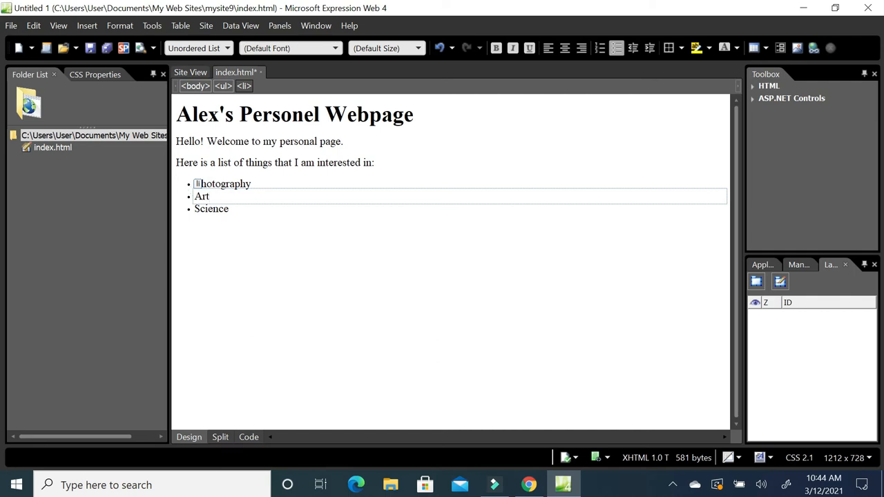
mouse_move(193, 185)
mouse_down()
mouse_move(224, 209)
mouse_move(195, 210)
mouse_up()
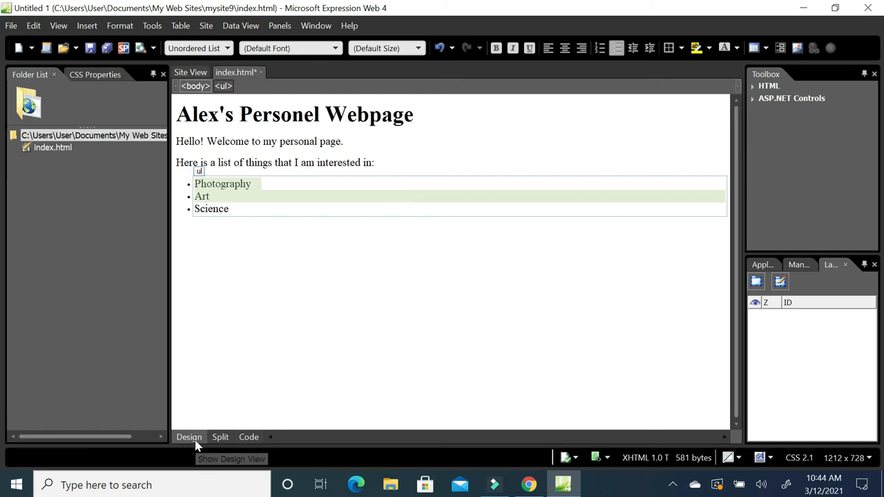
click(249, 438)
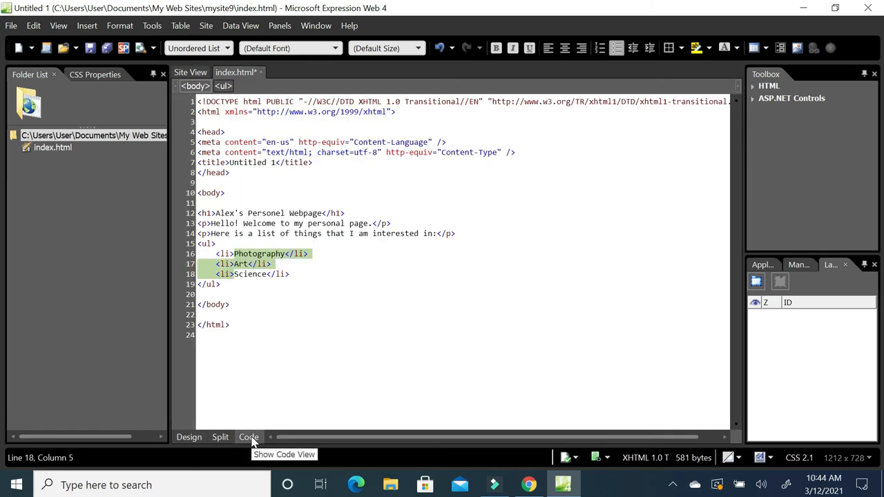
click(229, 284)
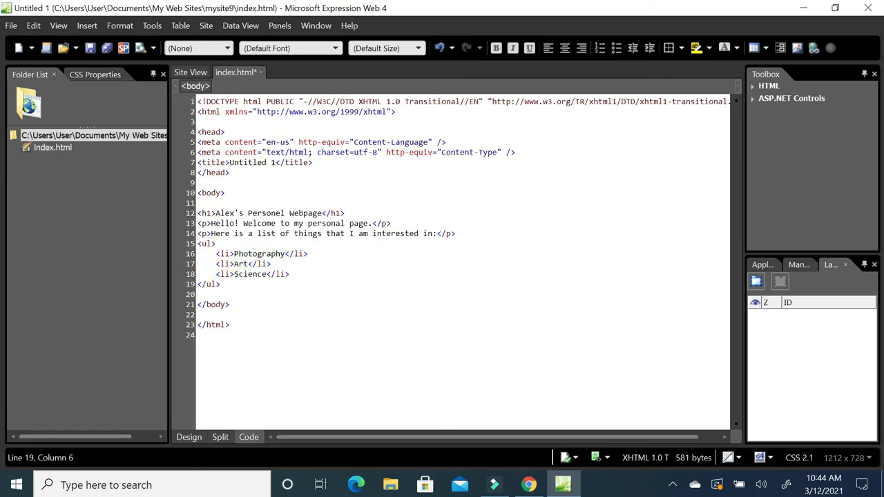
Step: Change the interests list's opening and closing ul tags to ol in the code and view the numbered list in design view
click(206, 244)
key(BackSpace)
text(o)
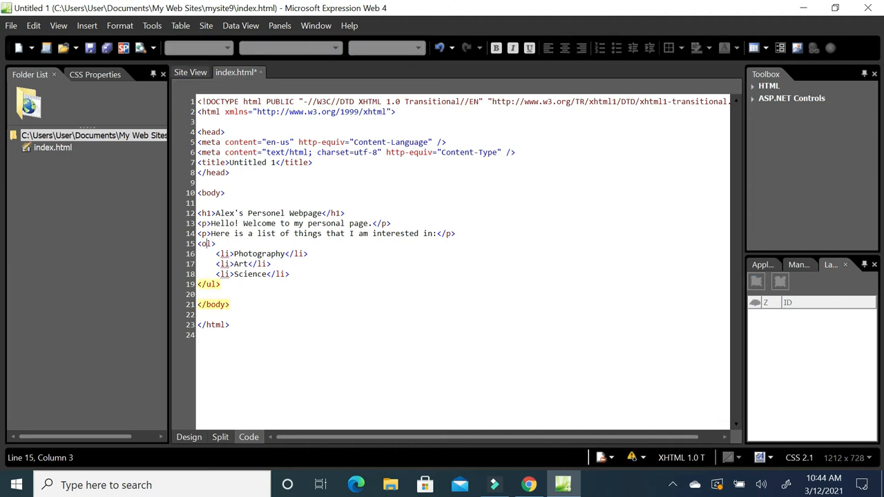
click(214, 293)
click(207, 243)
click(213, 284)
key(BackSpace)
text(o)
click(192, 444)
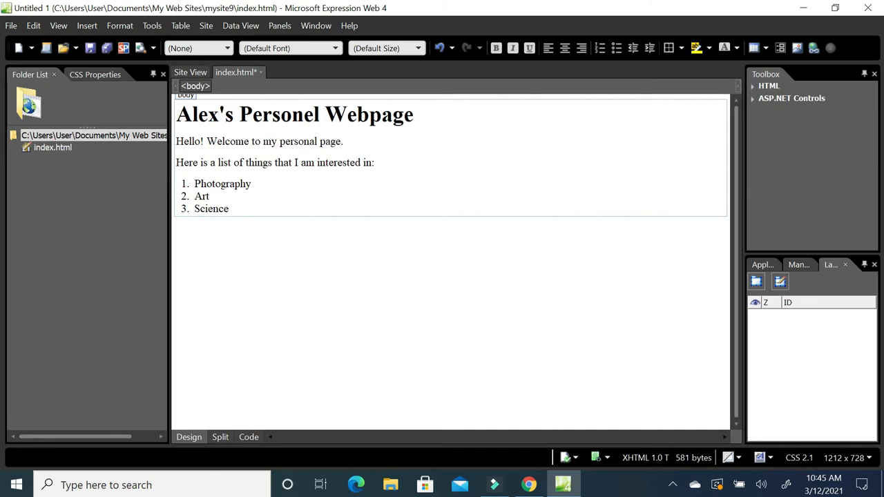
Step: Change the list's opening and closing ol tags back to ul in the code and return to design view
click(248, 437)
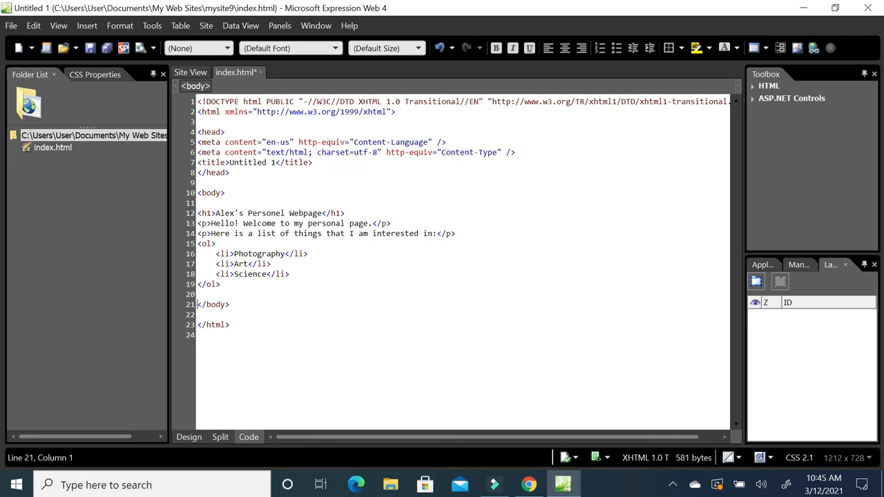
click(207, 244)
key(BackSpace)
text(u)
click(211, 285)
key(BackSpace)
text(u)
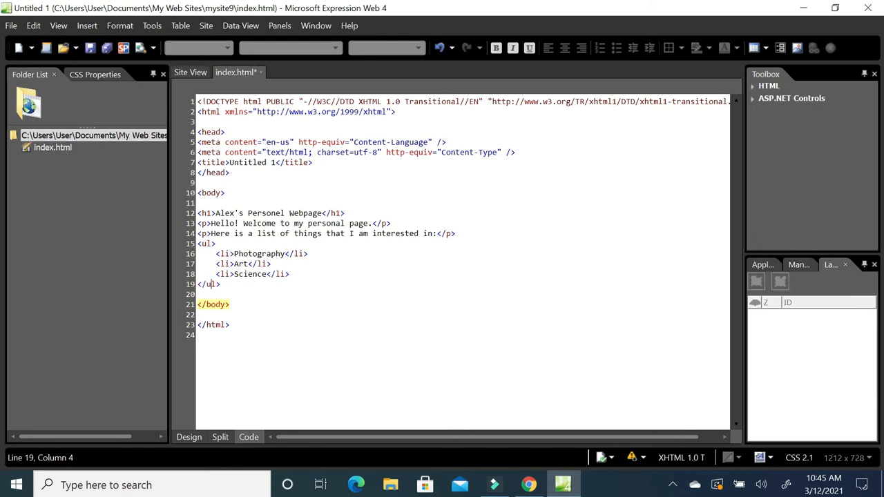
click(322, 296)
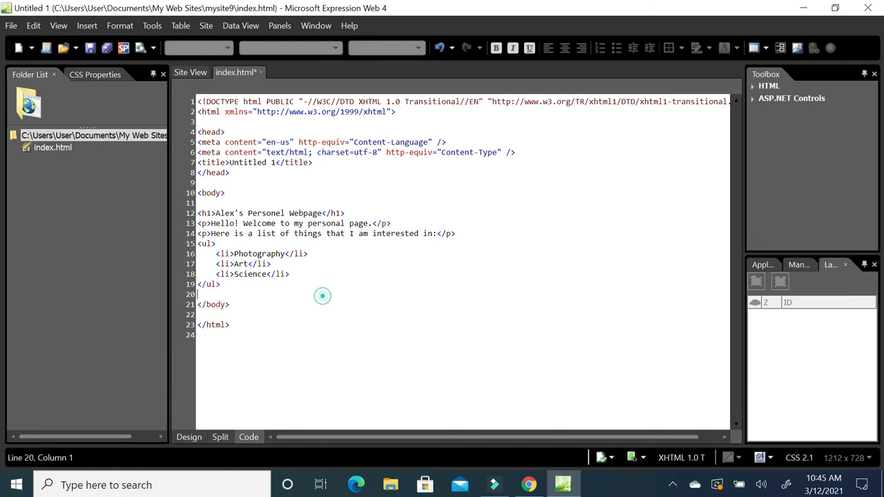
click(190, 438)
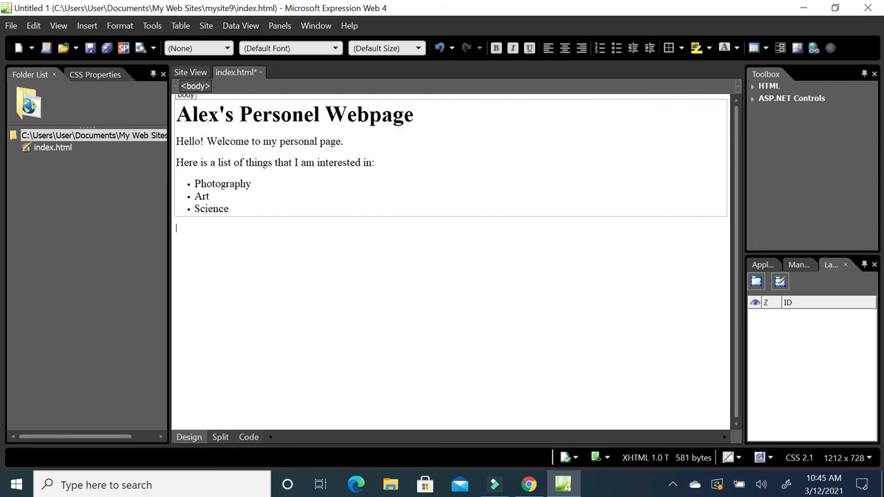
click(192, 183)
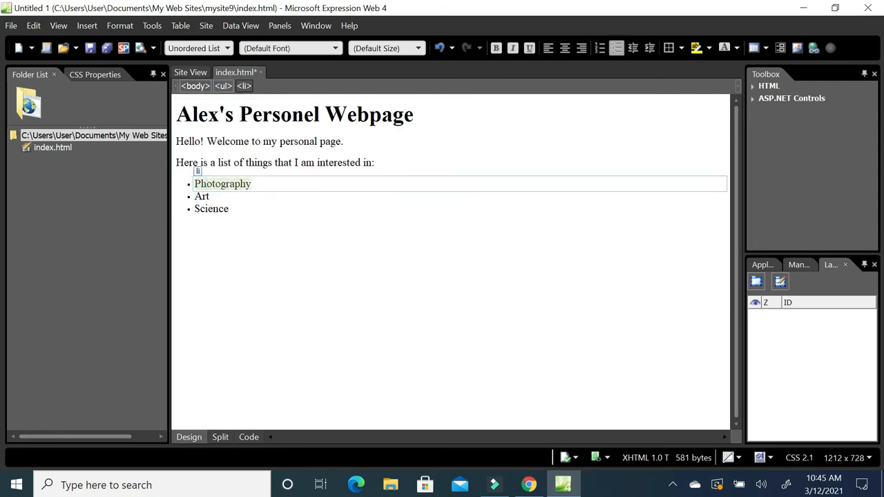
right_click(243, 192)
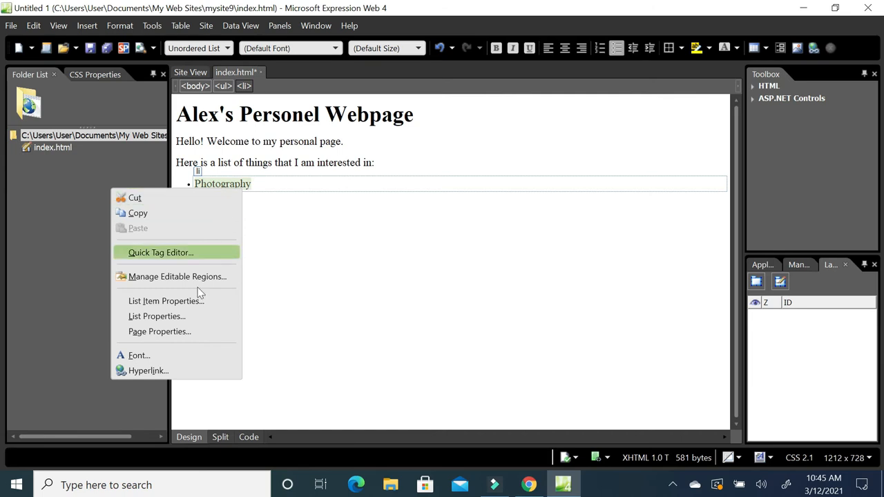
click(186, 376)
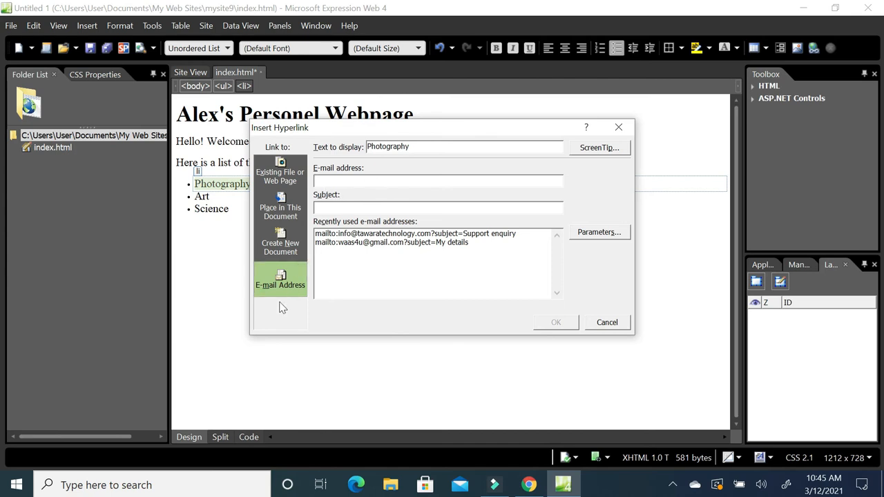
click(280, 177)
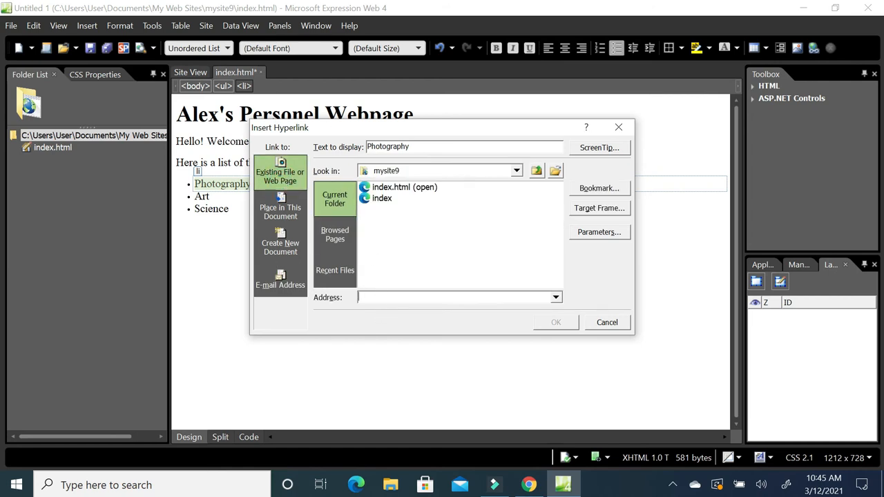
click(379, 295)
text(http://www.yahoo.com)
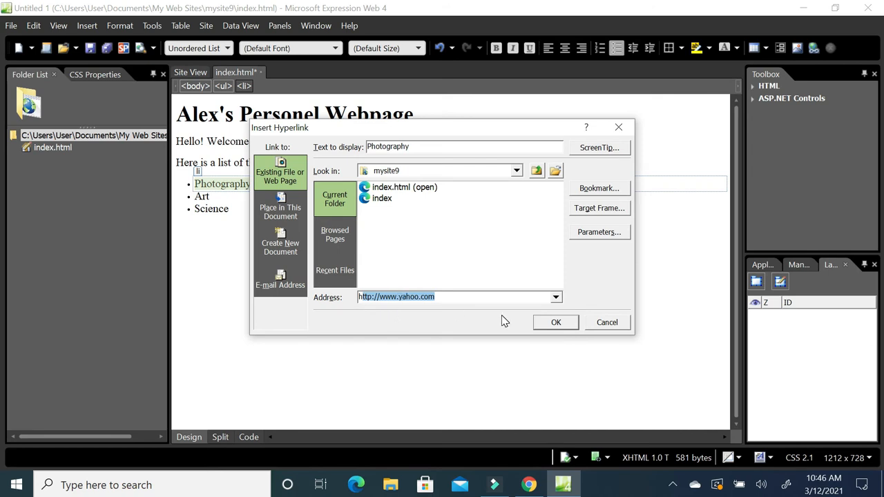
click(573, 325)
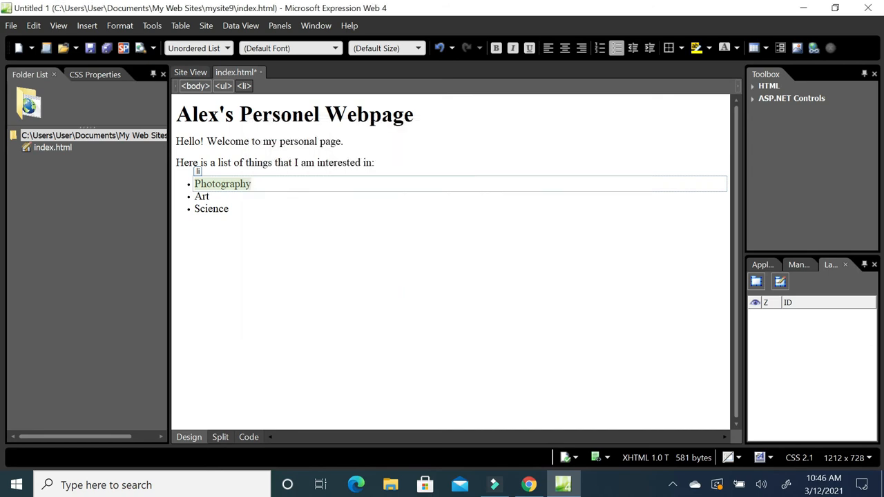
click(419, 267)
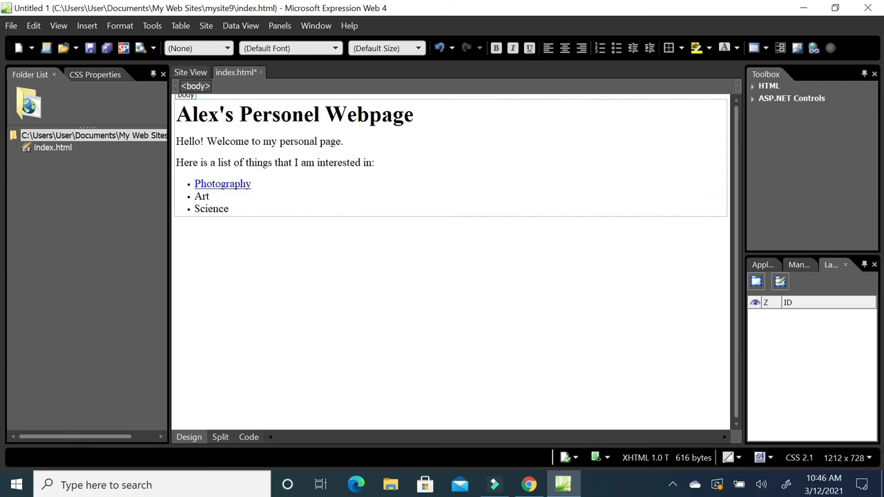
click(195, 196)
right_click(205, 196)
click(161, 375)
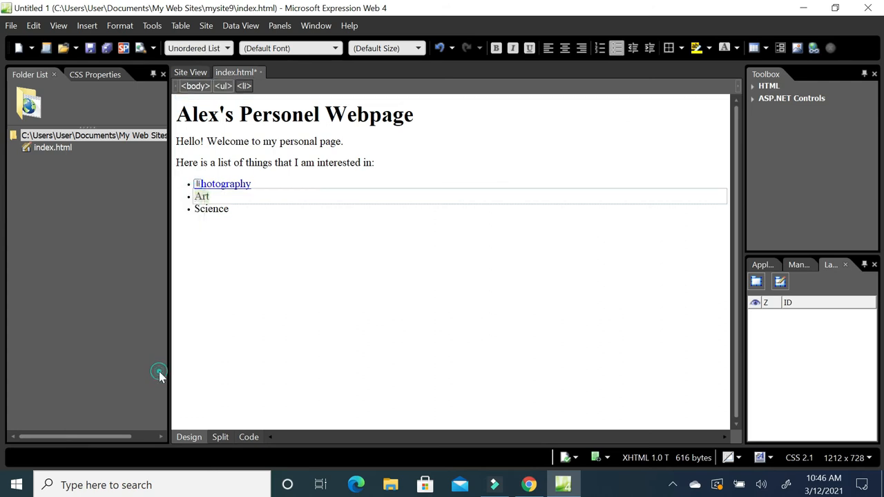
click(402, 298)
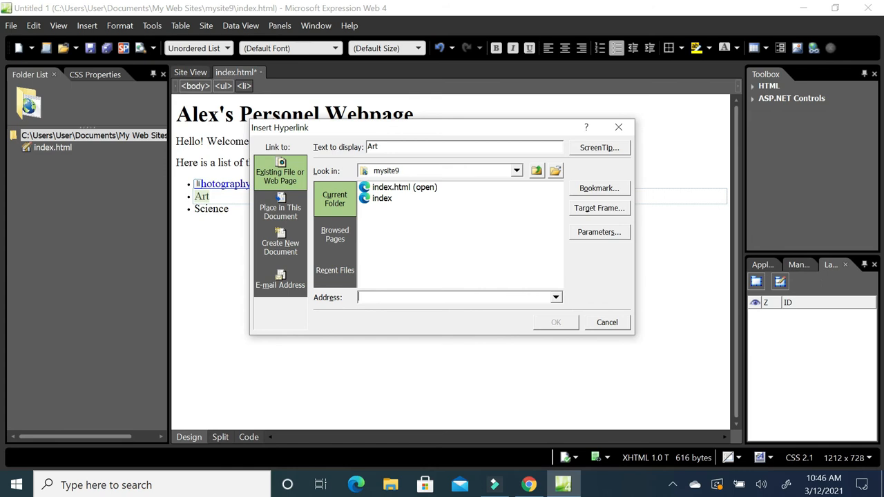
text(http://www.yahoo.com)
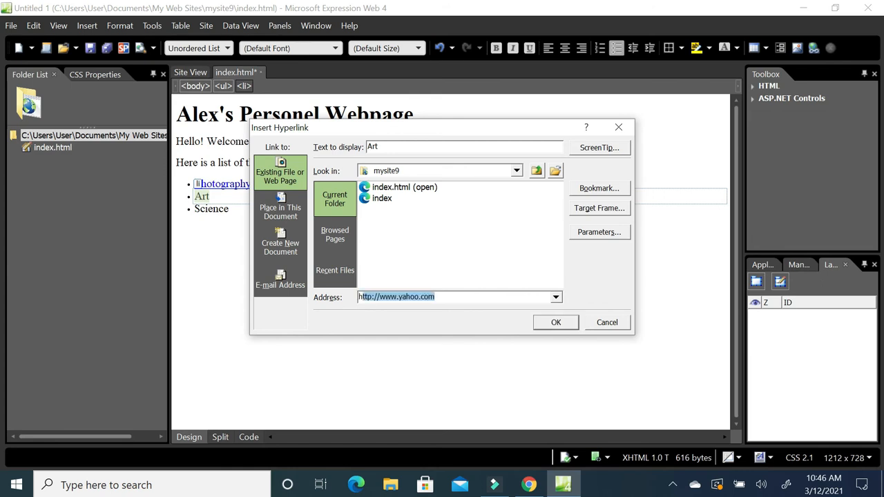
click(412, 296)
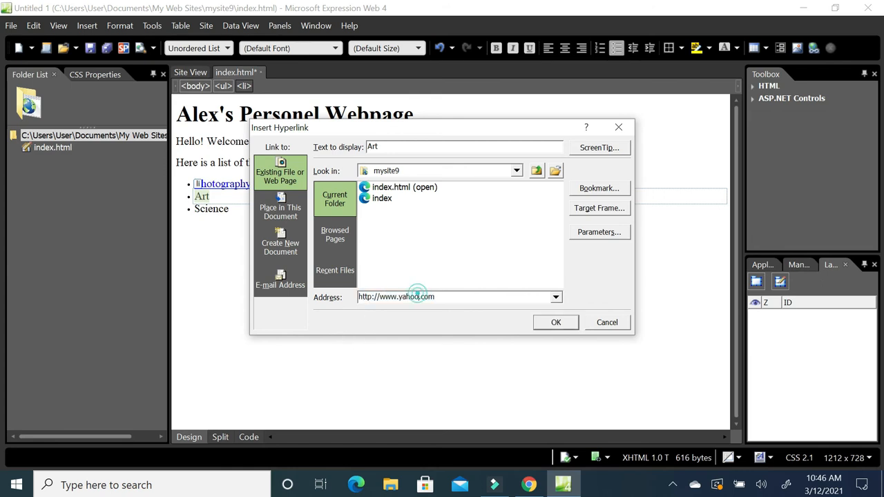
key(BackSpace)
key(BackSpace)
key(BackSpace)
key(BackSpace)
key(BackSpace)
text(bbc)
click(559, 322)
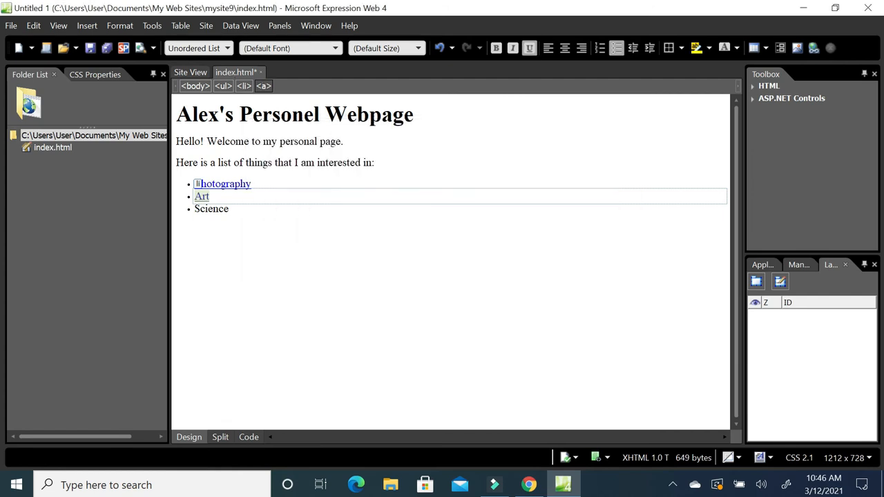
right_click(223, 210)
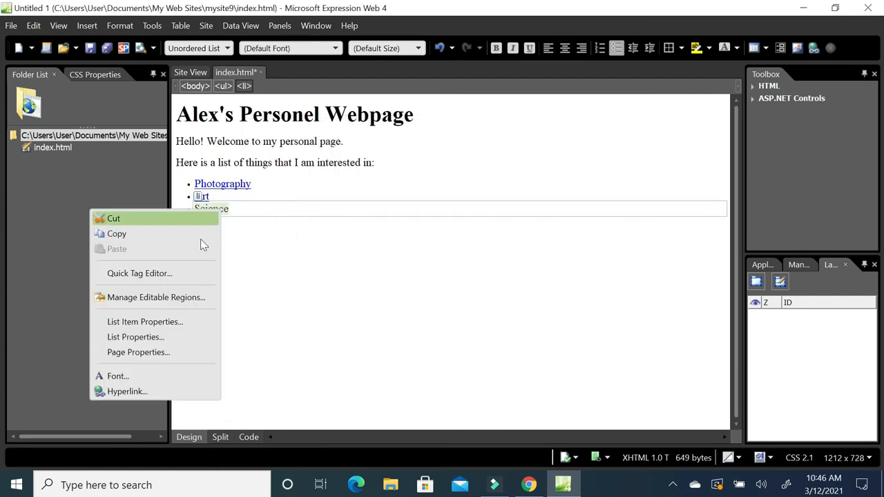
click(173, 391)
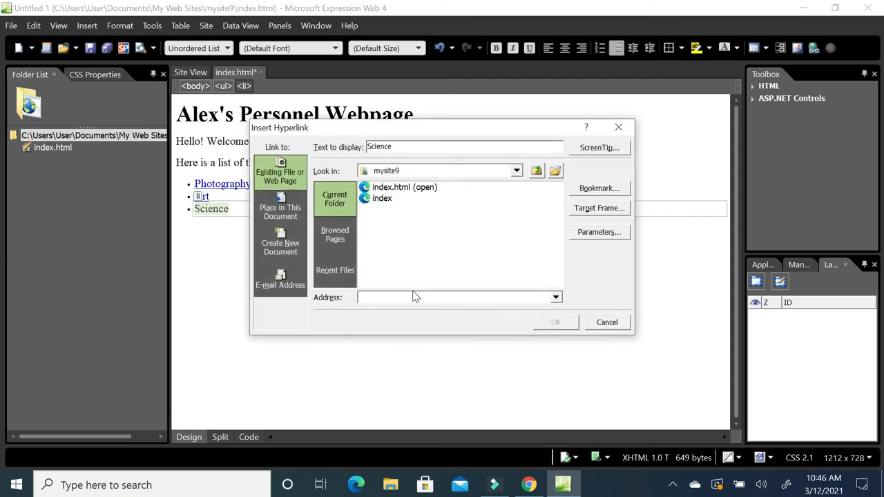
text(http://www.bbc.com)
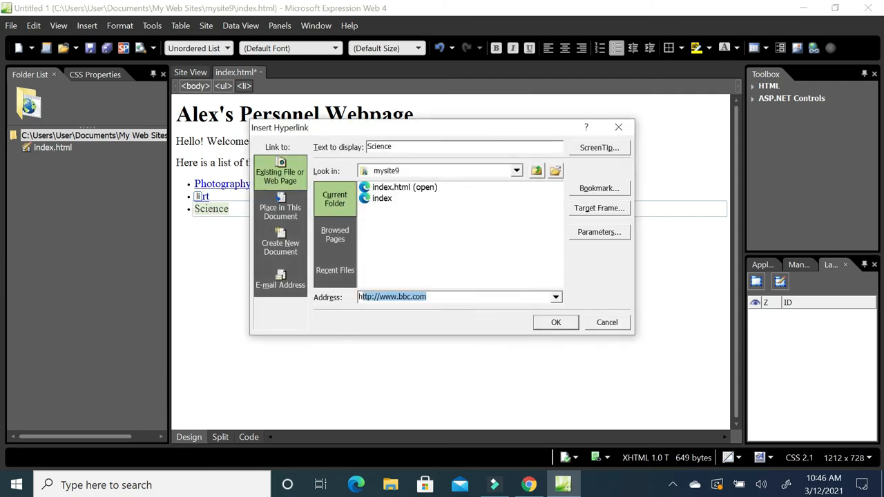
click(410, 296)
key(BackSpace)
key(BackSpace)
key(BackSpace)
text(timesofi)
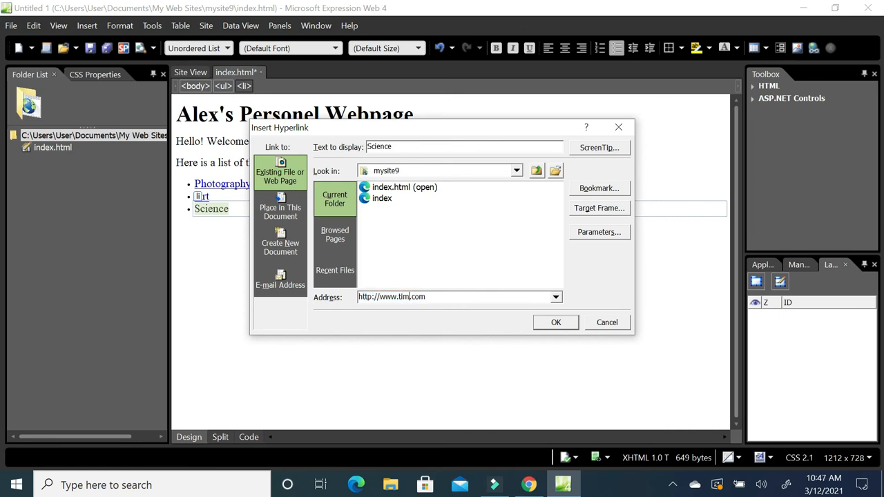
text(oman)
click(557, 323)
click(350, 286)
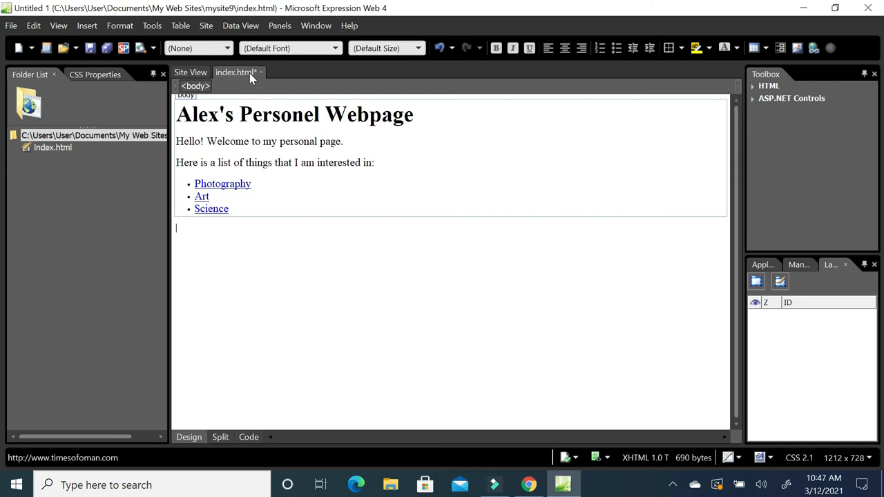
Step: Save the index.html page with its linked interests list
click(90, 48)
click(11, 25)
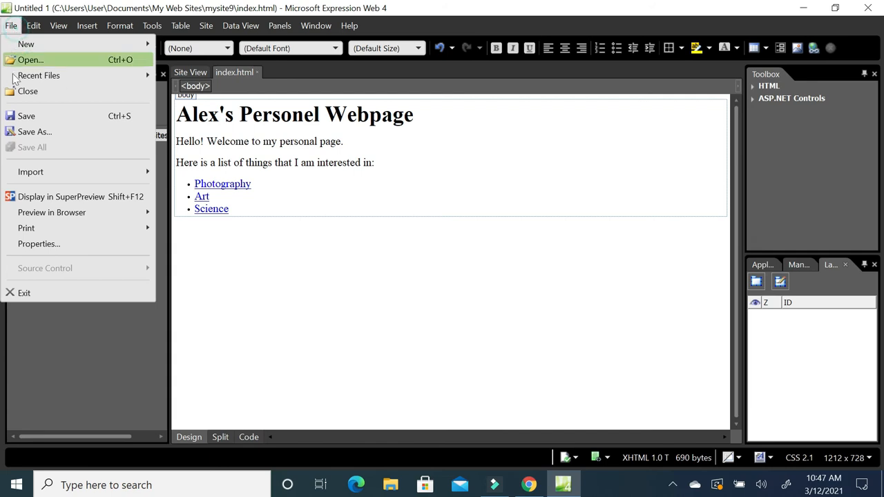
click(290, 280)
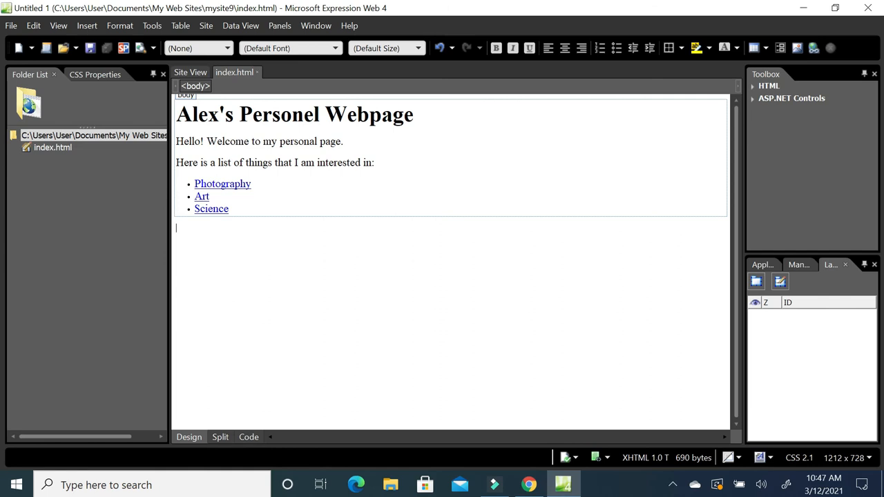
Step: Preview the index.html page in Chrome at 1024 x 768
click(153, 48)
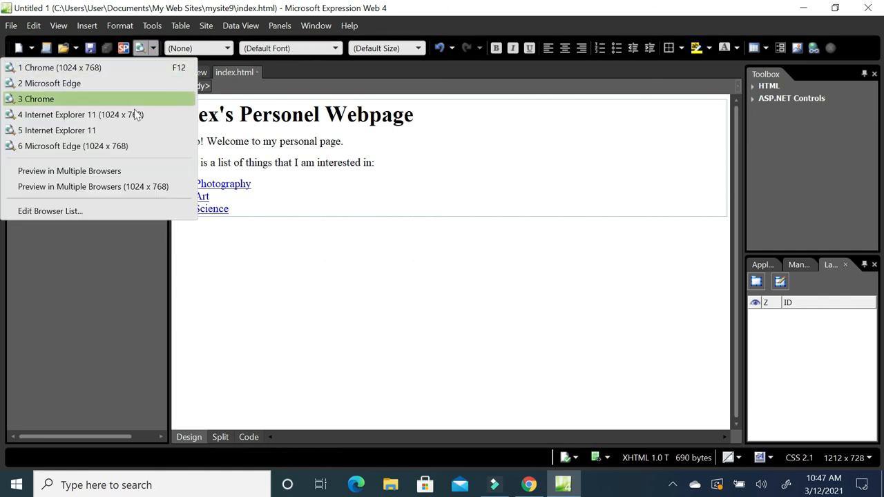
click(153, 49)
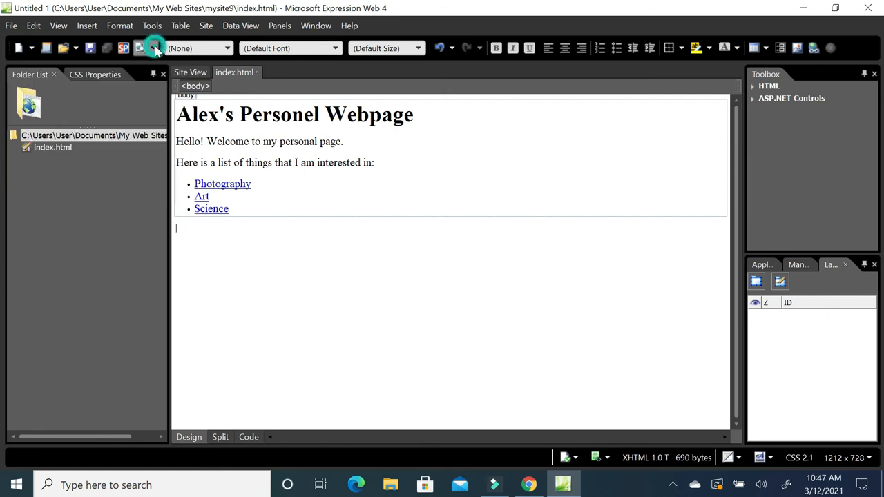
click(11, 26)
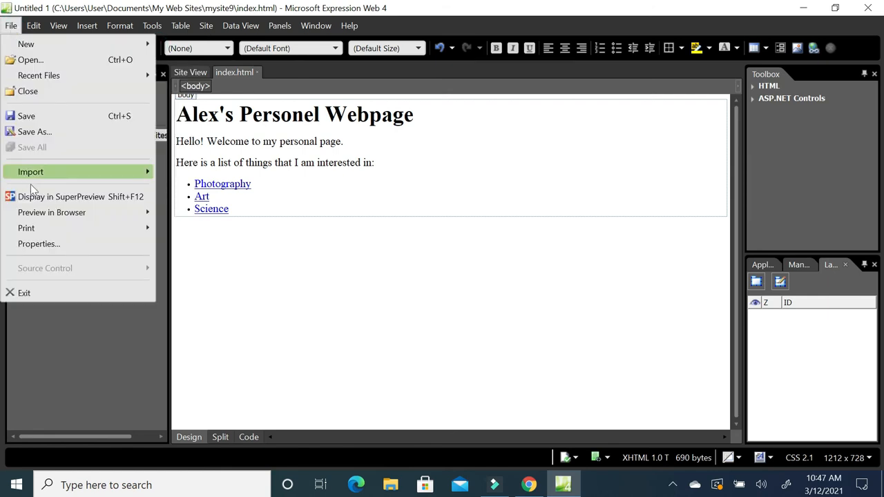
mouse_move(45, 213)
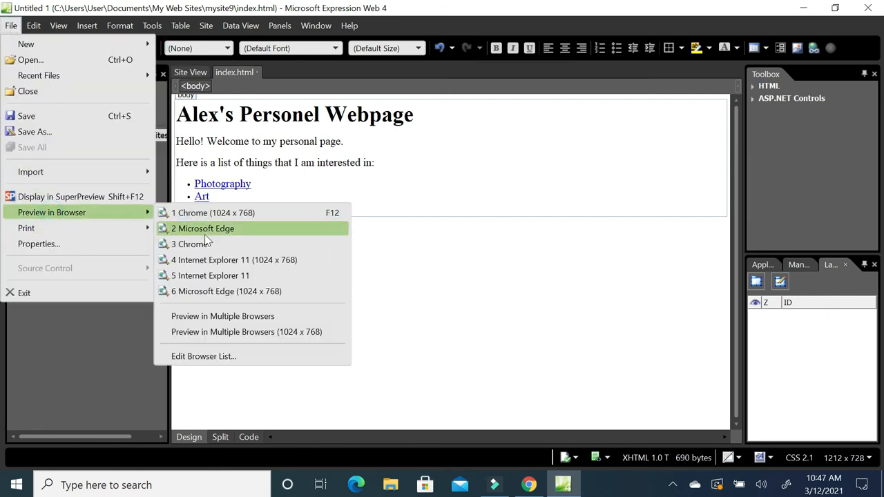
click(251, 215)
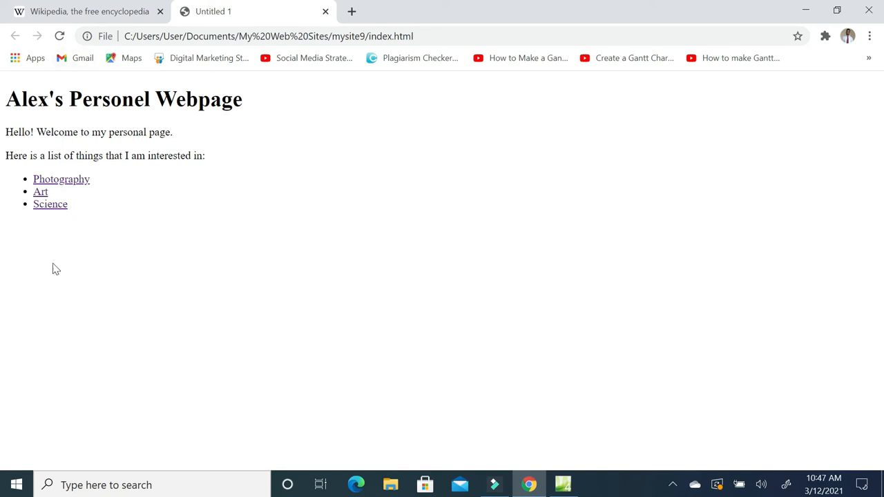
Step: Test the Photography and Art links in the browser preview, returning to the home page after each one
click(82, 184)
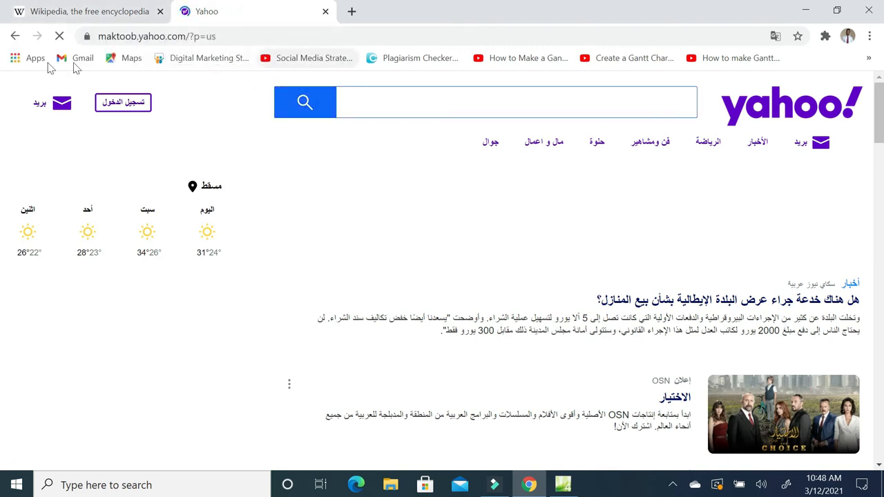
click(15, 39)
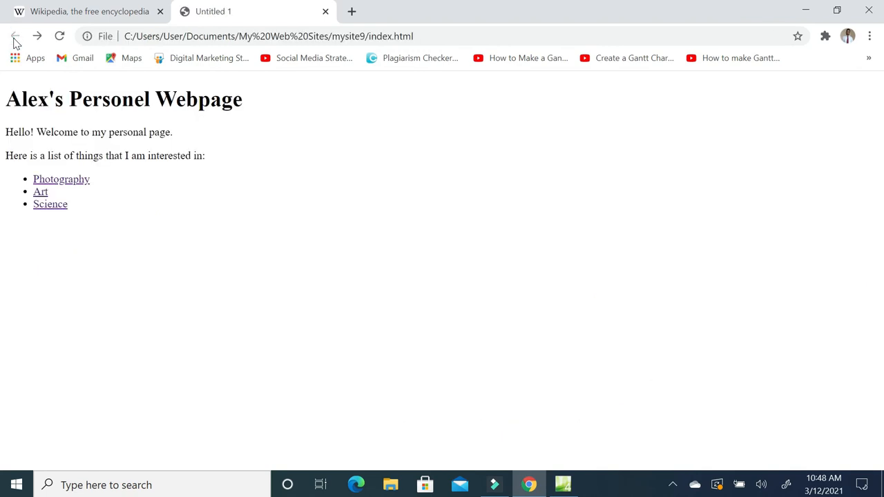
click(42, 194)
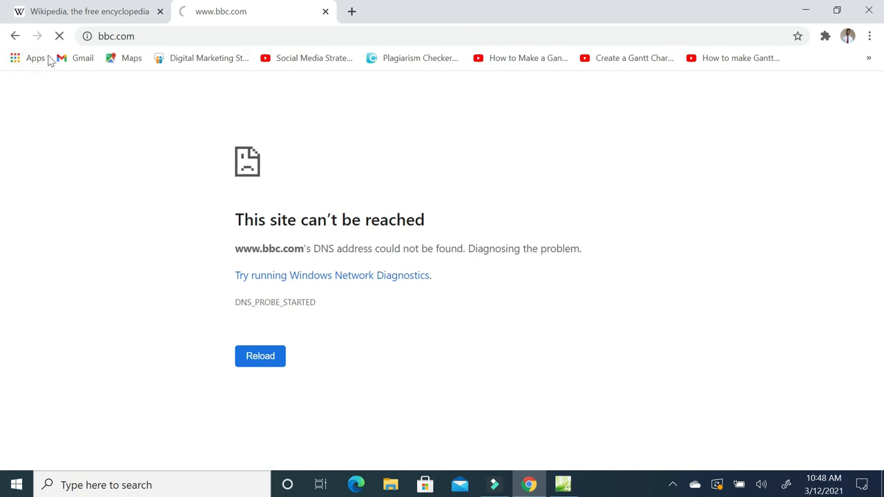
click(60, 36)
click(15, 36)
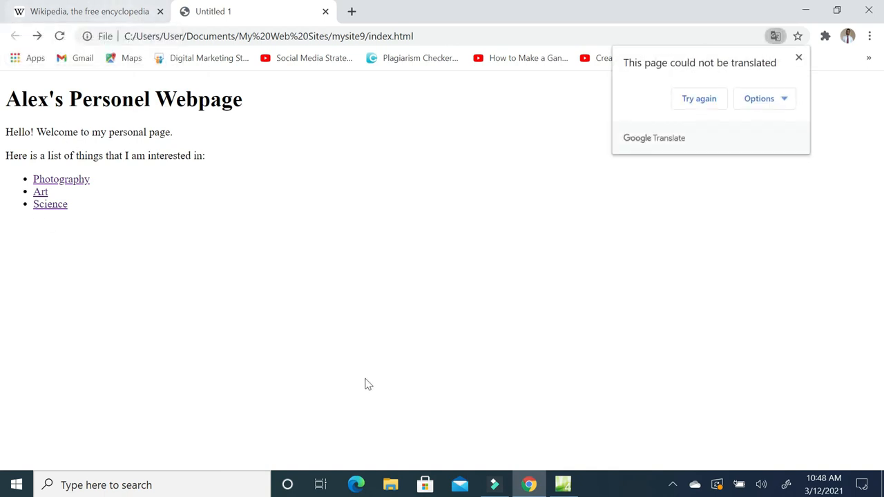
Step: Switch to Expression Web, set the Photography hyperlink's target frame to New Window, and save index.html
click(563, 485)
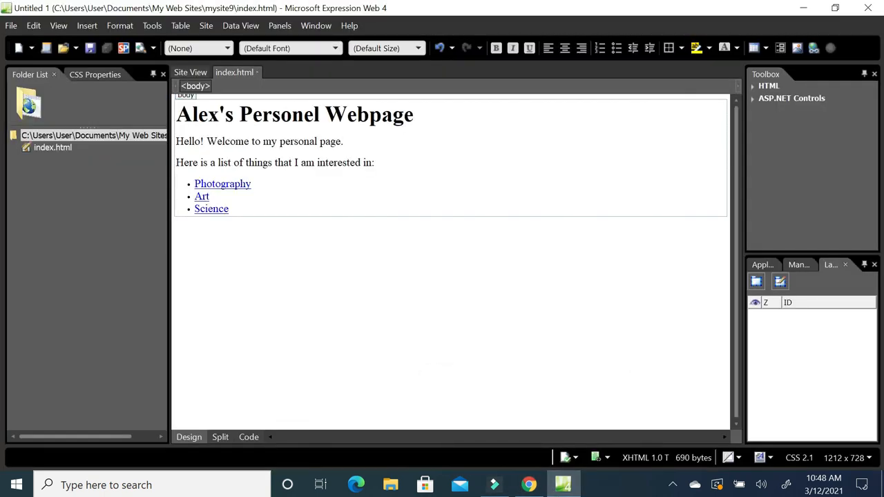
click(232, 207)
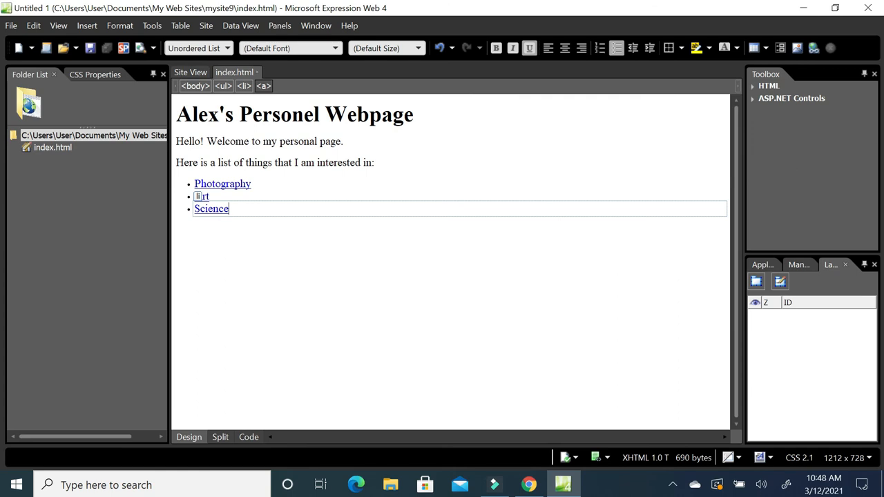
click(221, 184)
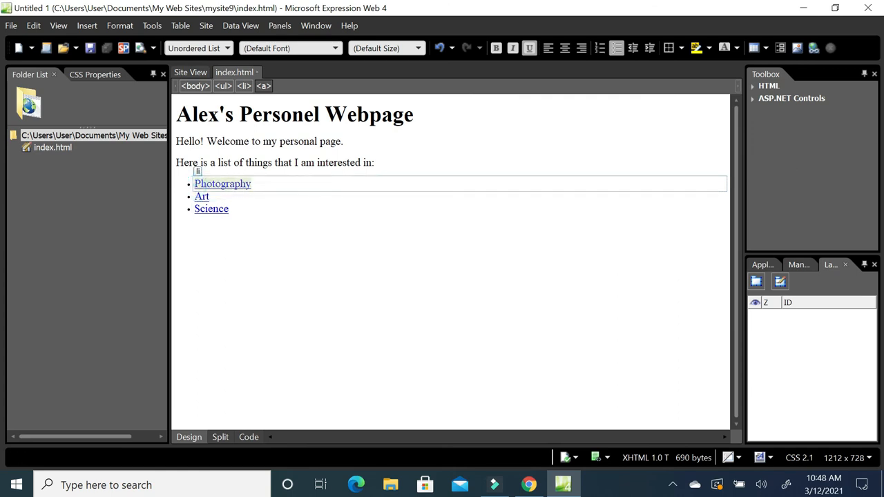
right_click(239, 188)
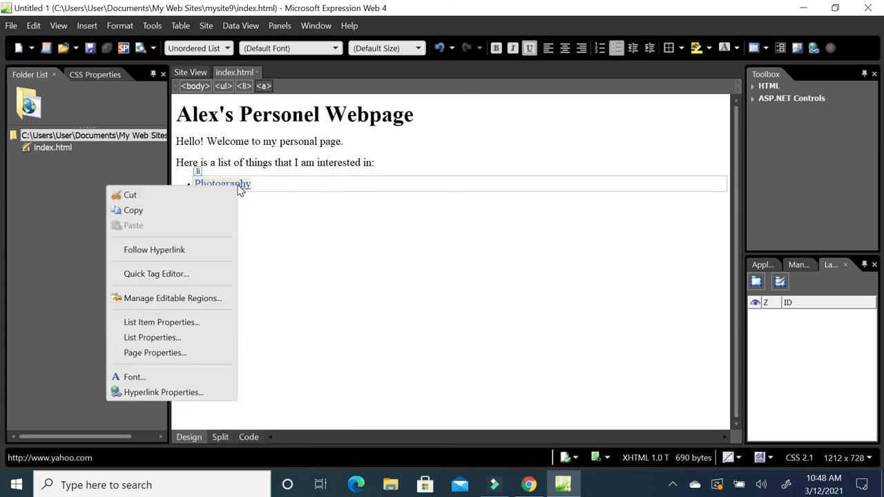
click(193, 394)
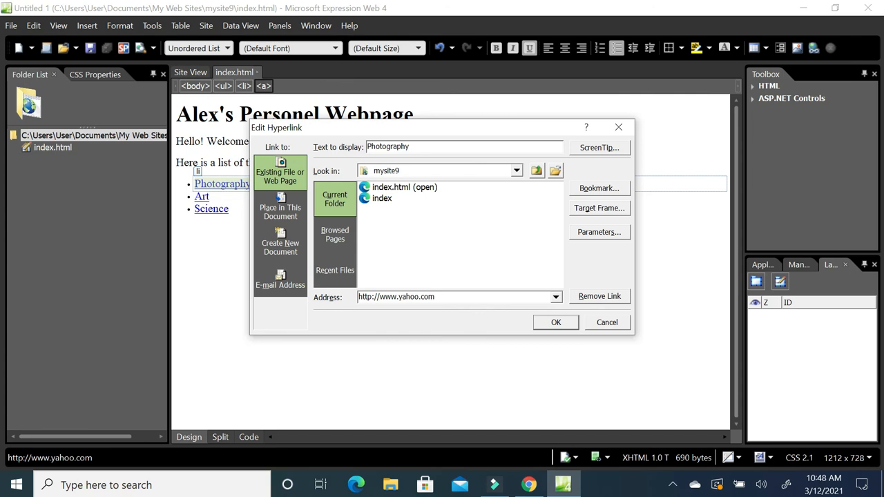
click(444, 296)
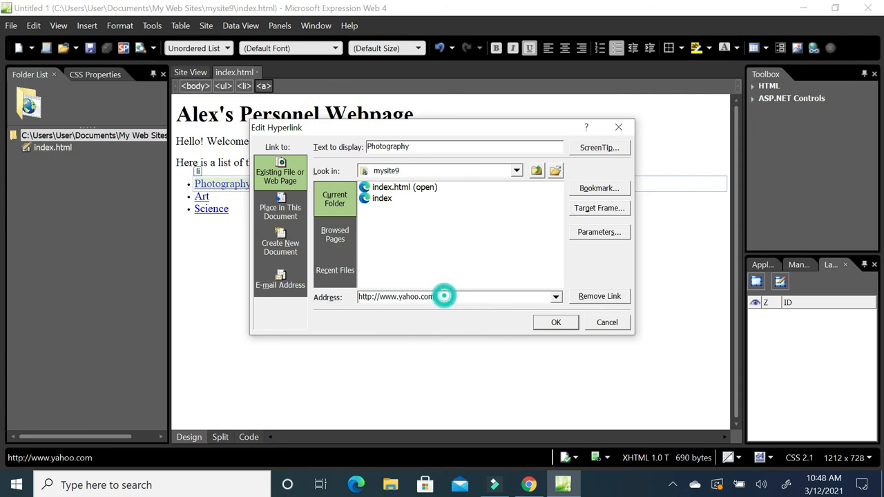
click(581, 210)
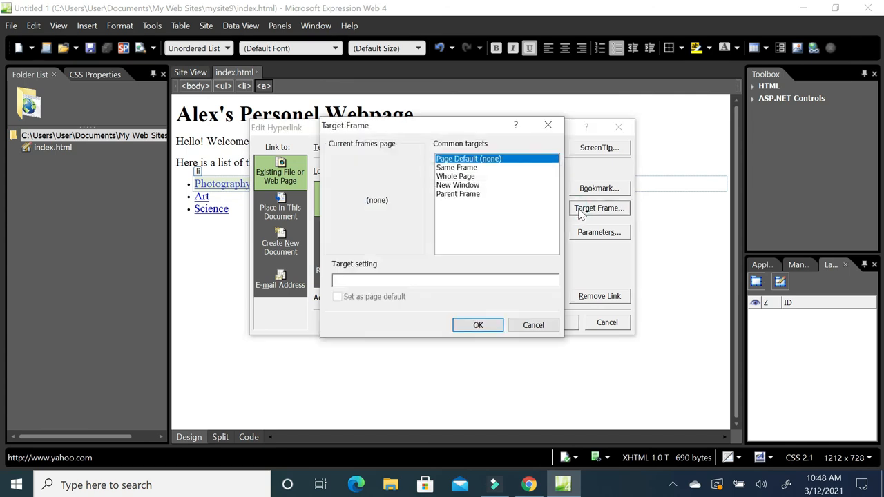
click(470, 186)
click(475, 325)
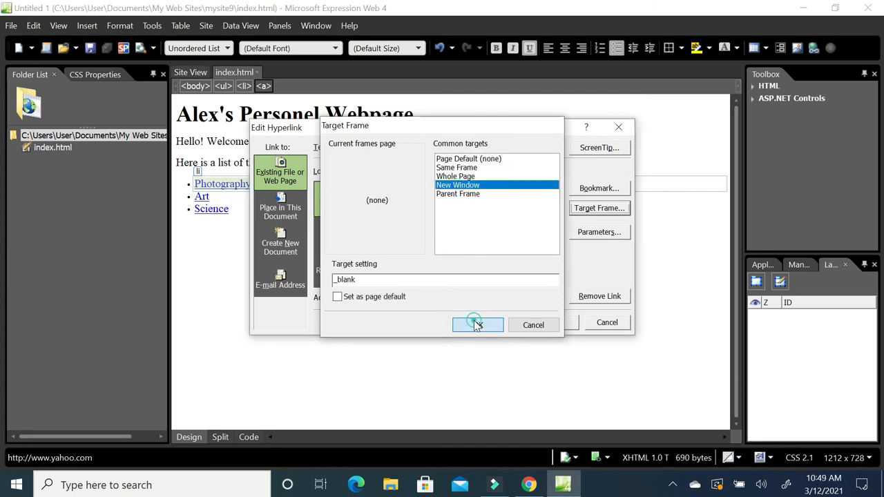
click(555, 322)
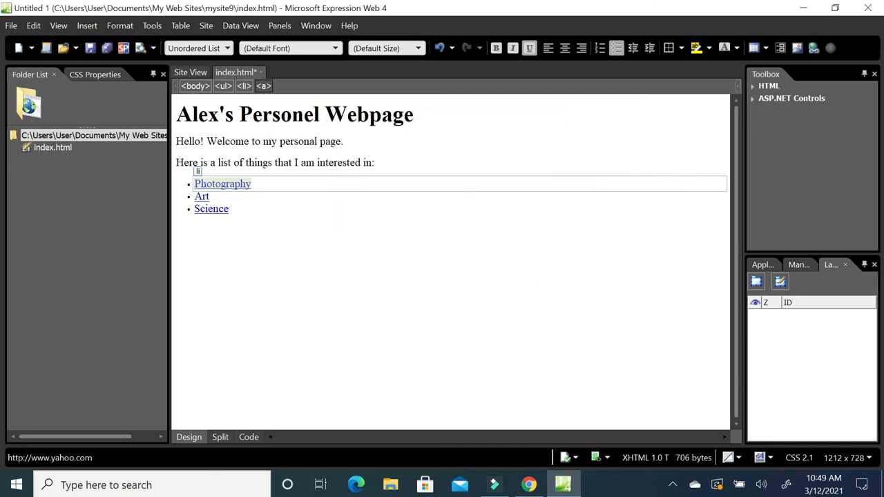
click(90, 48)
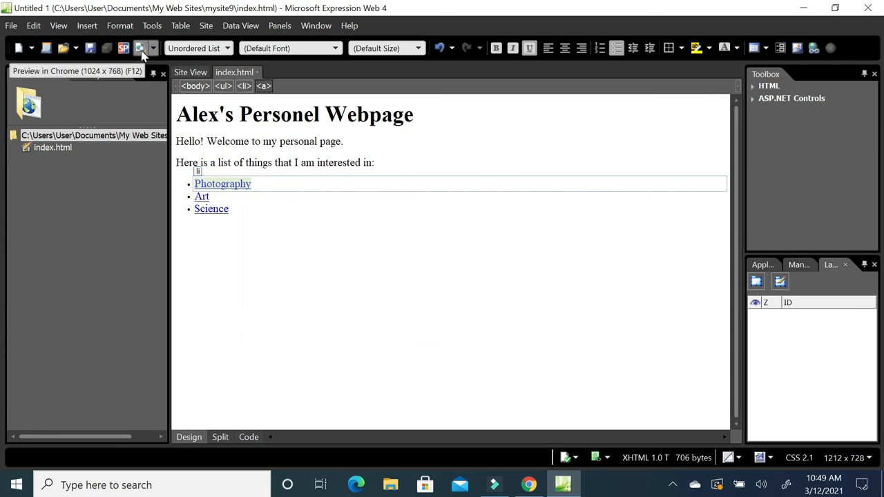
Step: Preview the page in Chrome at 1024 x 768 and close the older browser tabs
click(141, 51)
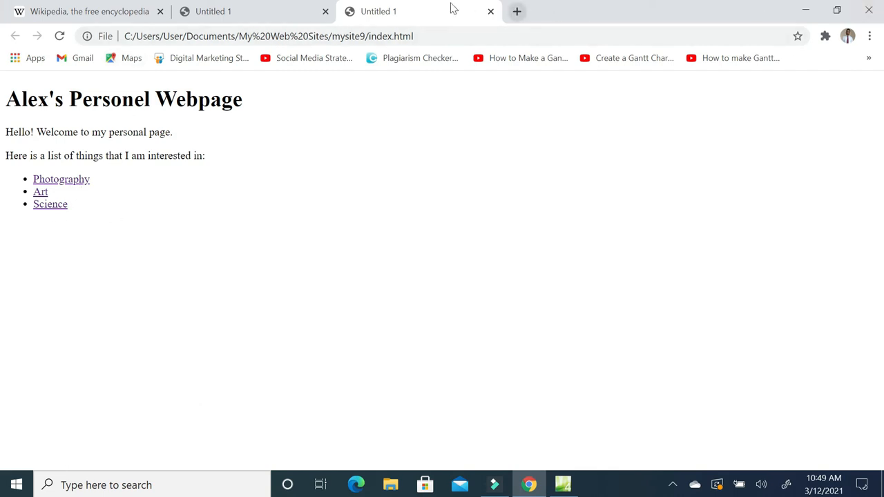
click(268, 8)
click(325, 11)
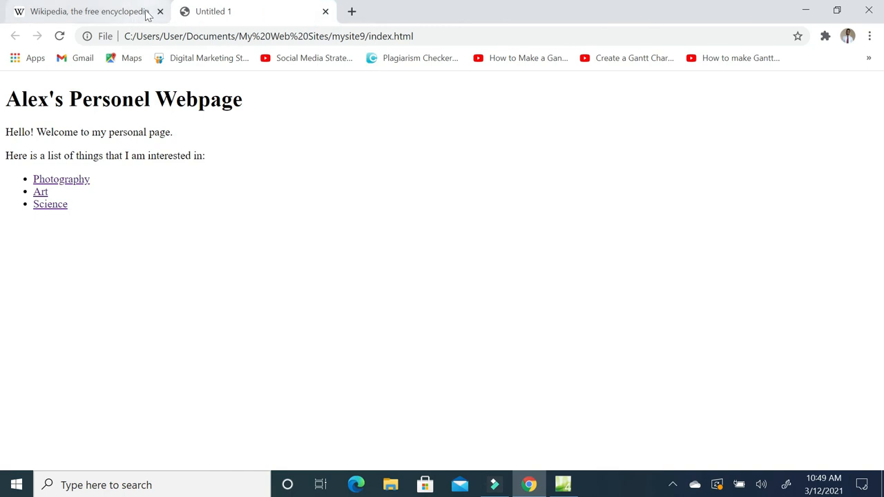
click(160, 12)
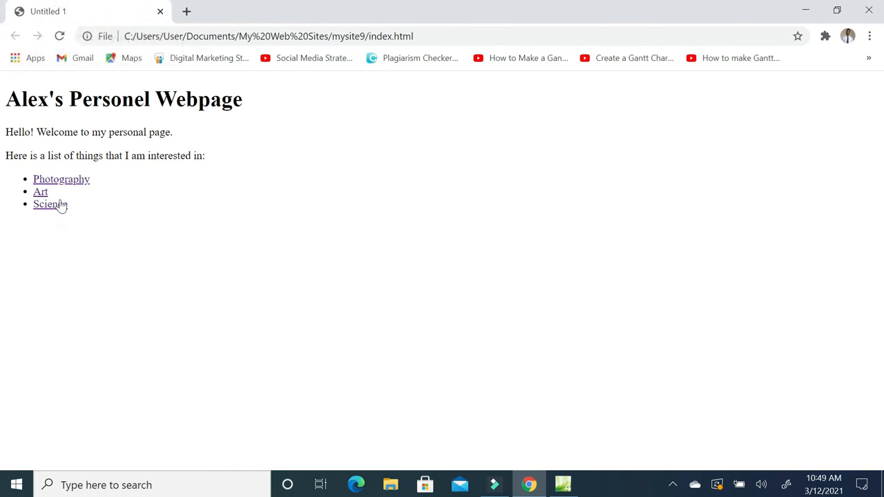
Step: Test the Photography link in the preview and switch back to Expression Web
click(74, 182)
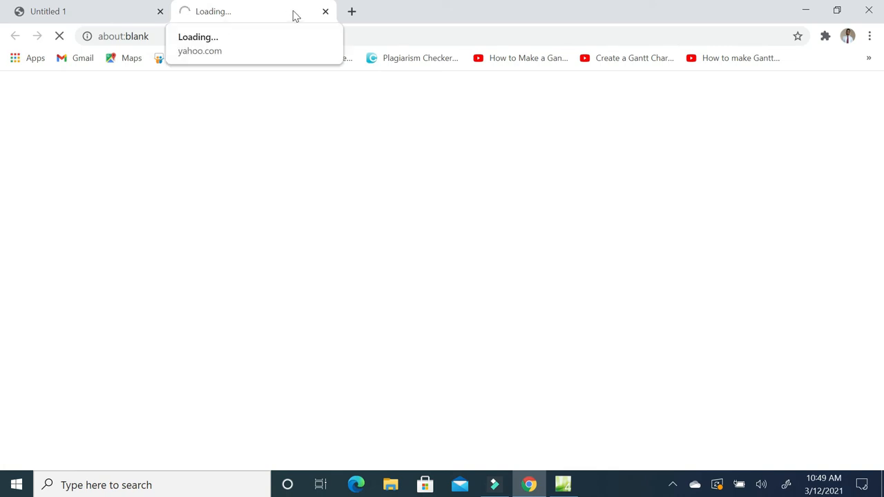
click(82, 12)
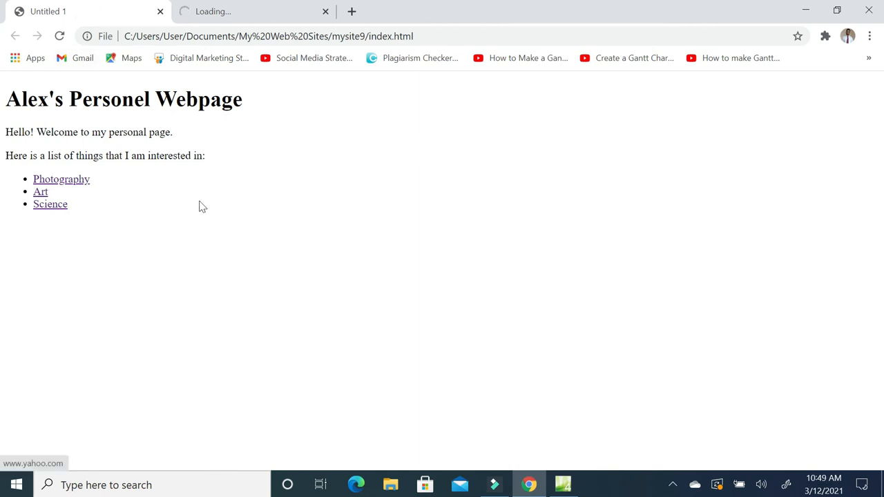
click(565, 485)
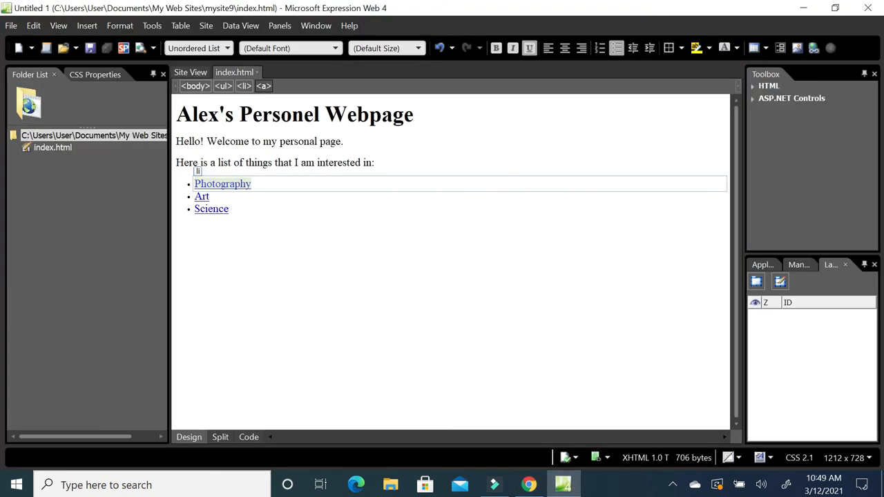
Step: Replace the page title in the HTML code with "Alex webpage"
click(248, 440)
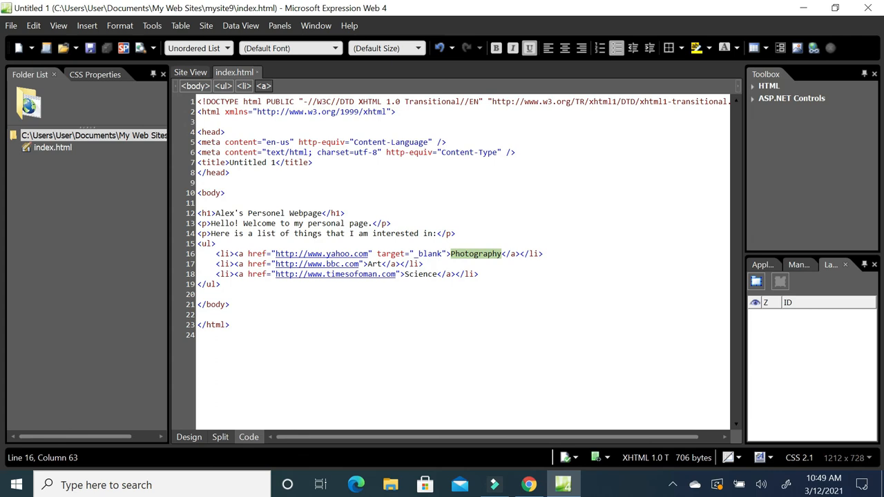
drag(230, 162, 275, 163)
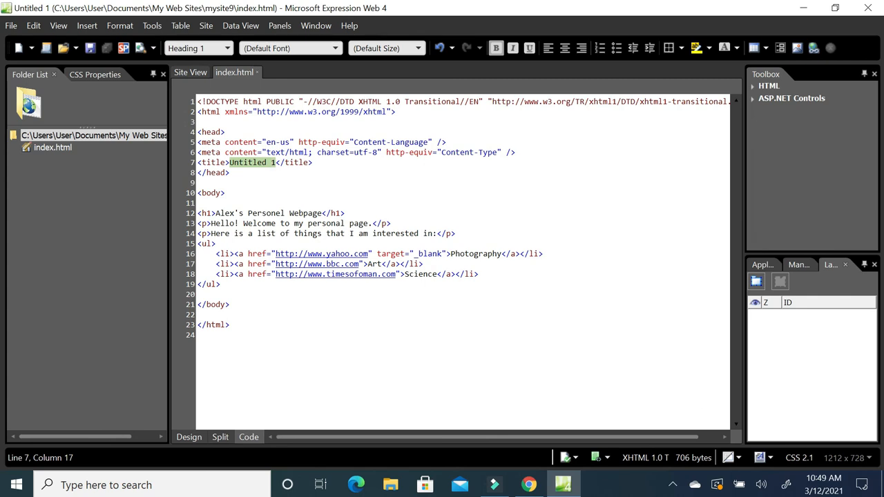
text(M)
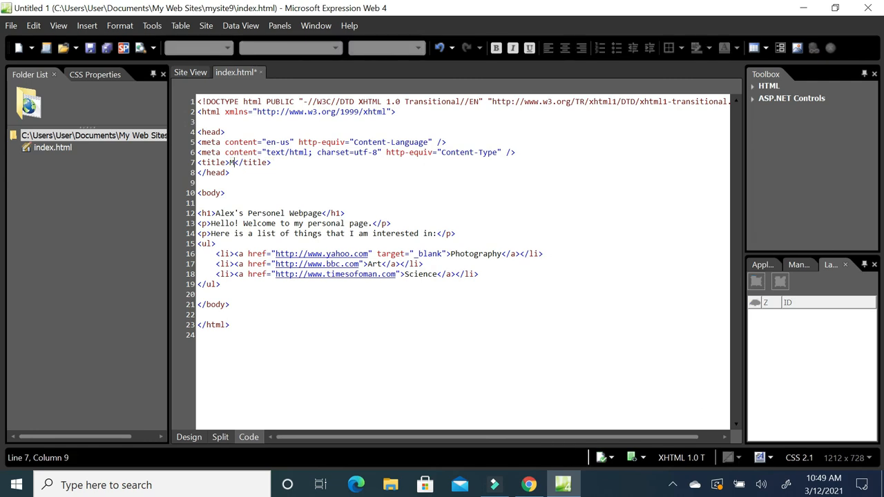
key(BackSpace)
text(Alex webpage)
click(431, 311)
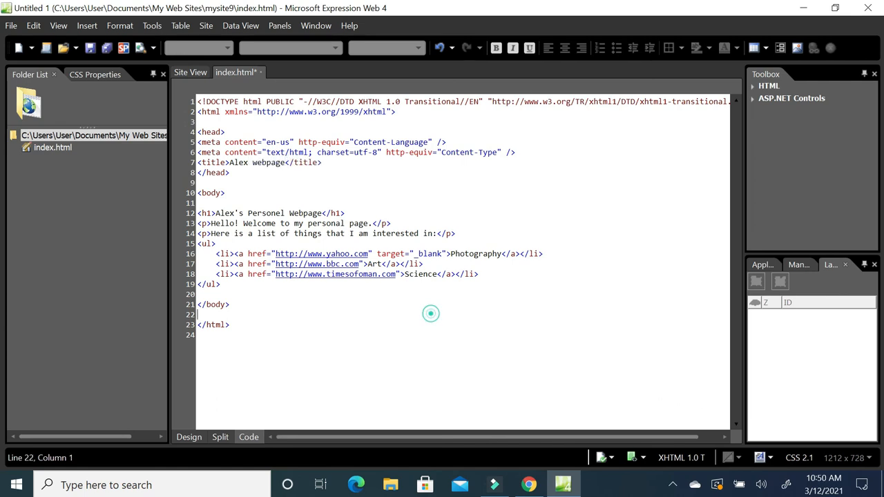
Step: Save the retitled page and test its Photography link in the Chrome preview, closing the tab the link opens
click(90, 48)
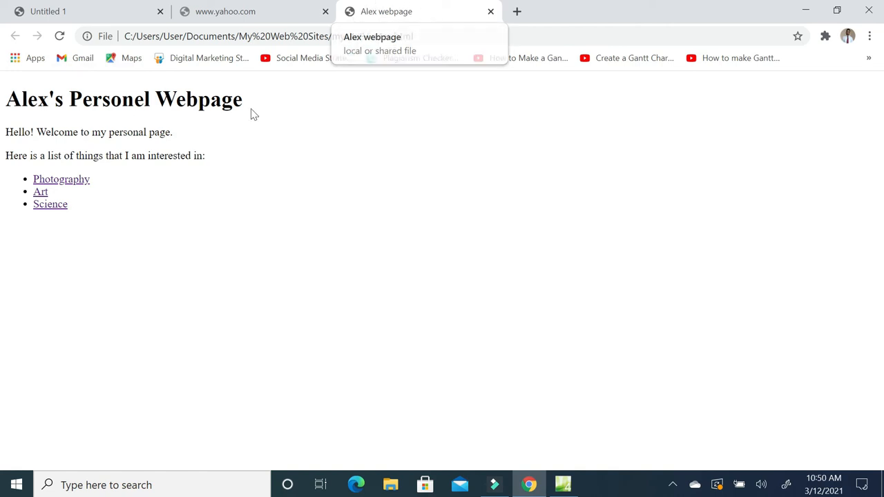
click(73, 182)
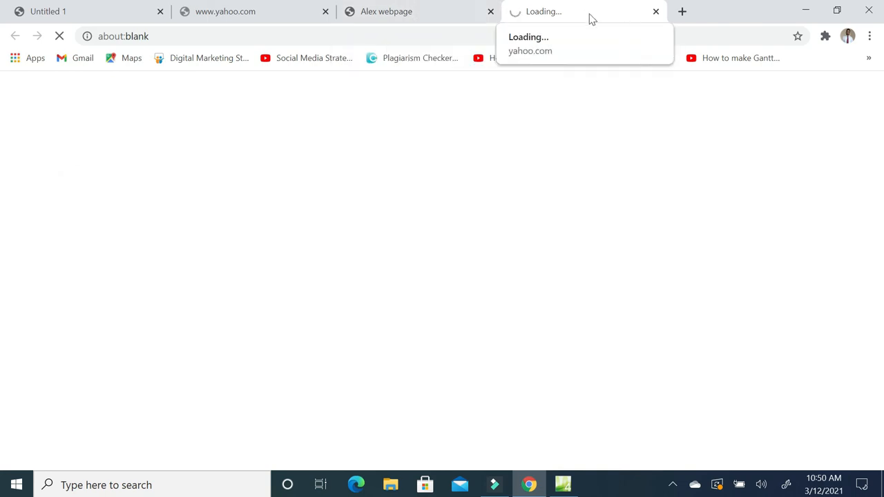
click(435, 12)
click(656, 13)
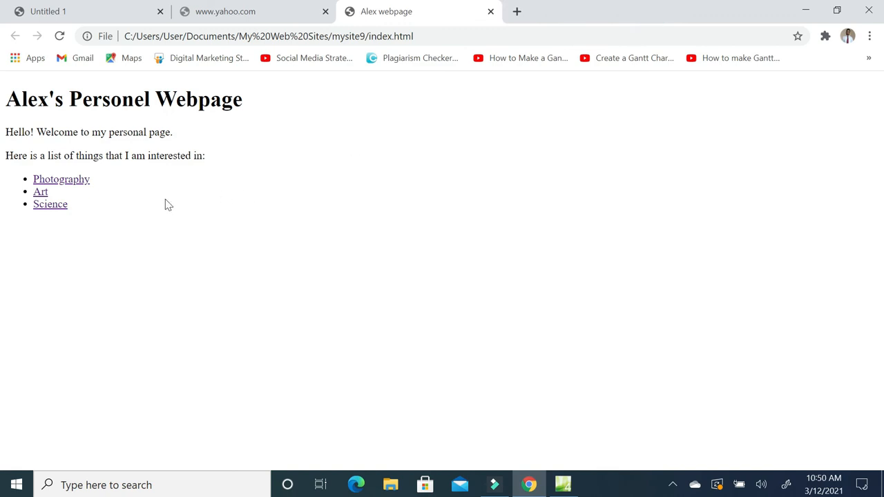
Step: Test the Art link in the browser preview and return to Expression Web
click(41, 195)
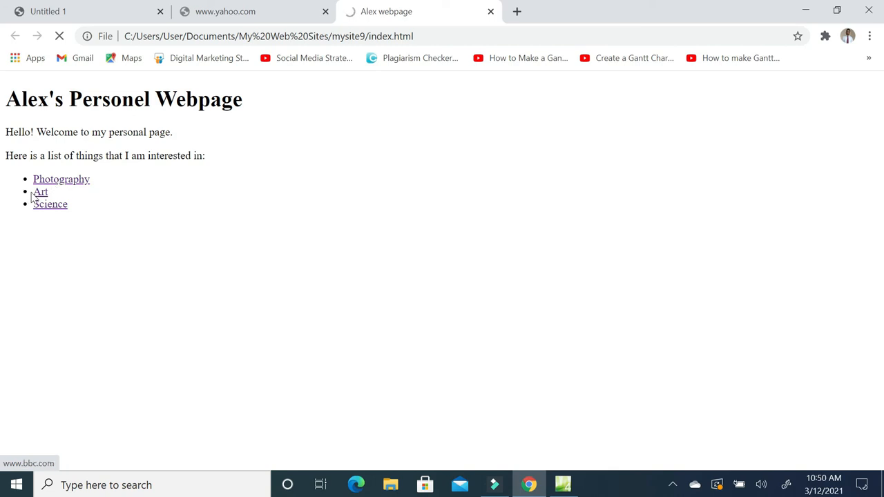
click(426, 12)
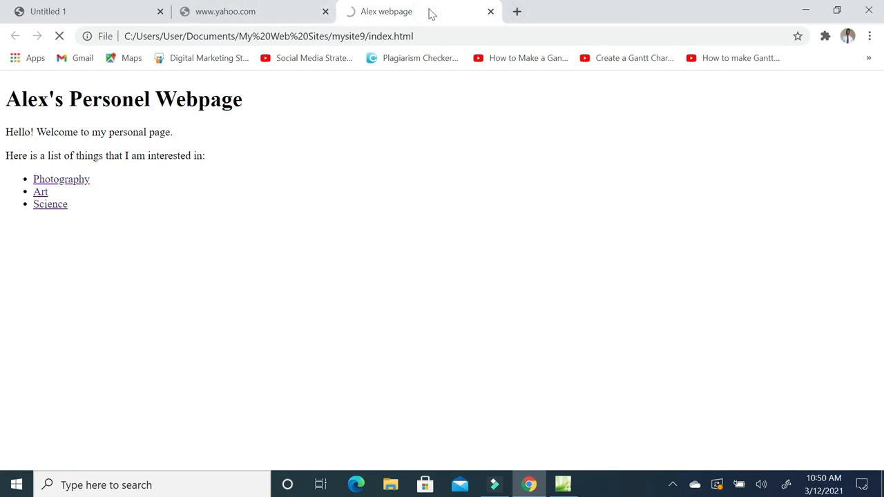
click(563, 483)
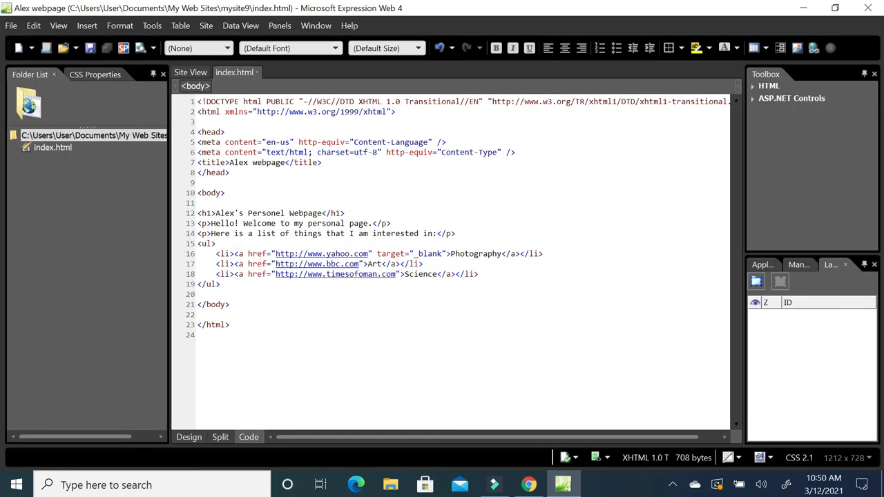
Step: Compare the href and target attributes of the Photography and Art links in the HTML code and return to the page design at the Science item
click(189, 438)
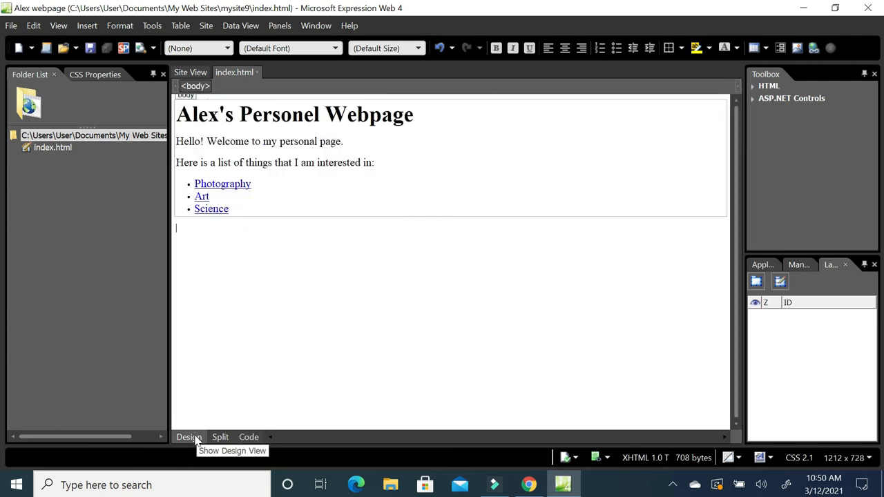
click(249, 438)
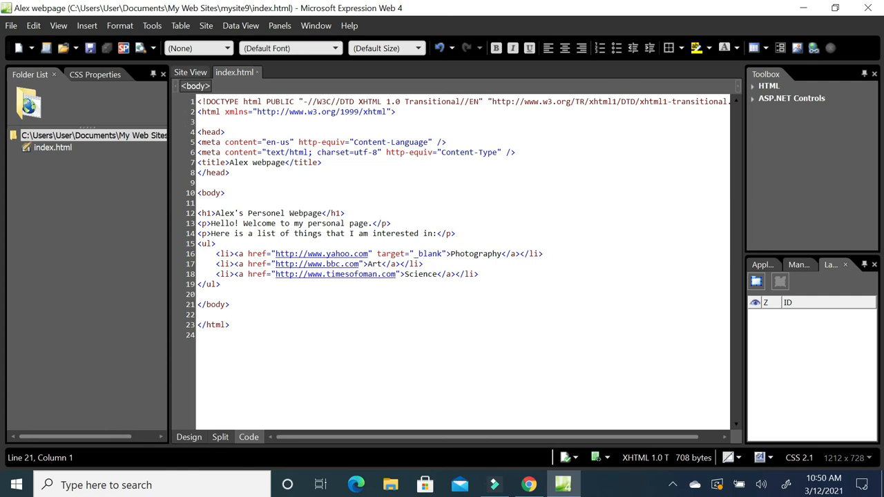
drag(248, 254, 419, 253)
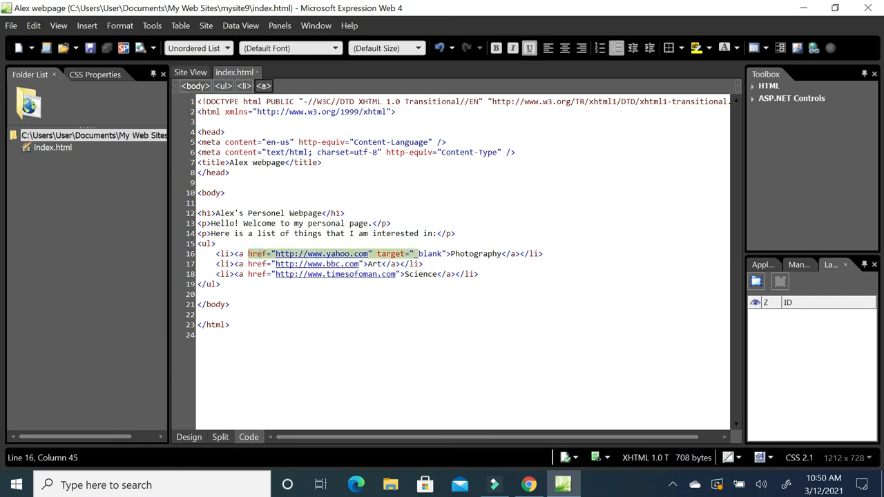
drag(248, 264, 363, 264)
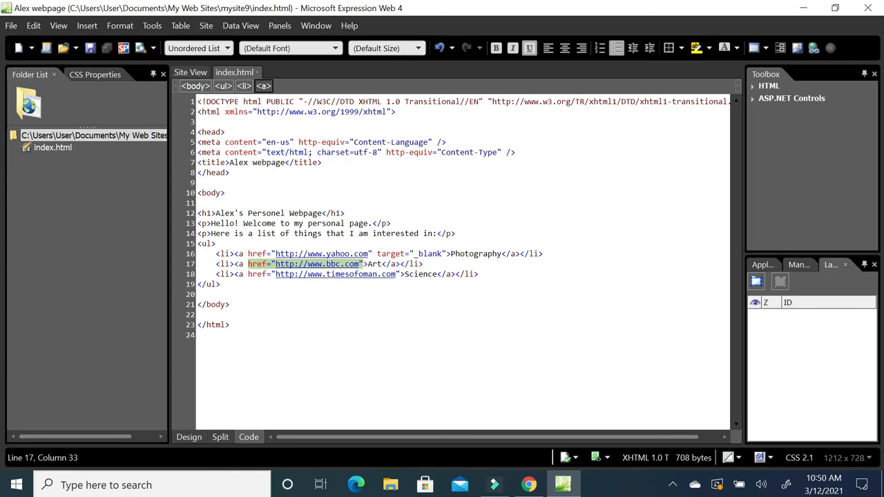
click(389, 312)
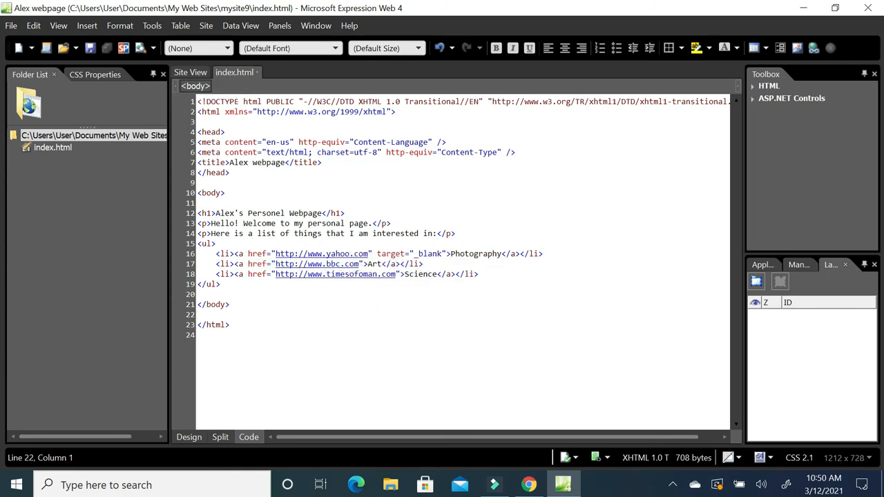
click(395, 254)
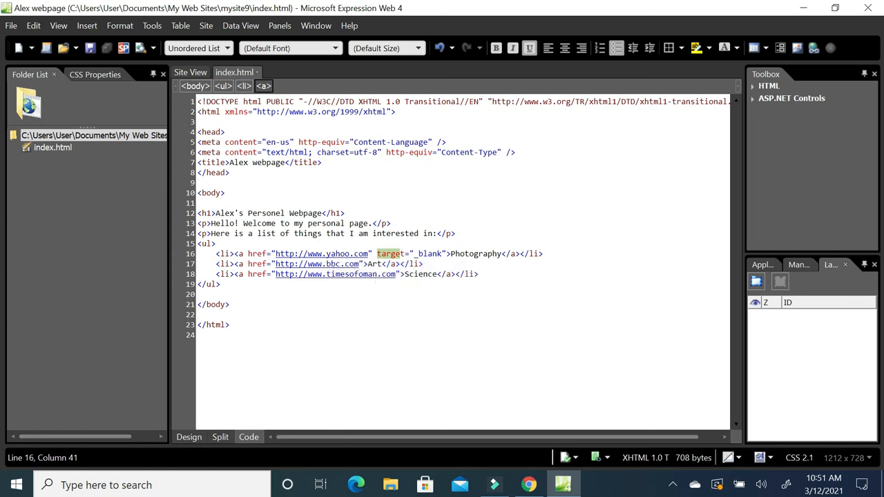
click(189, 437)
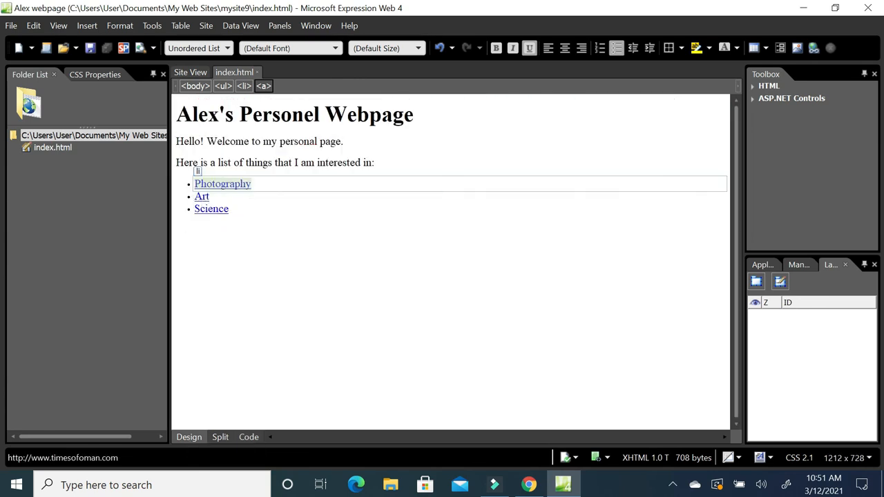
click(243, 210)
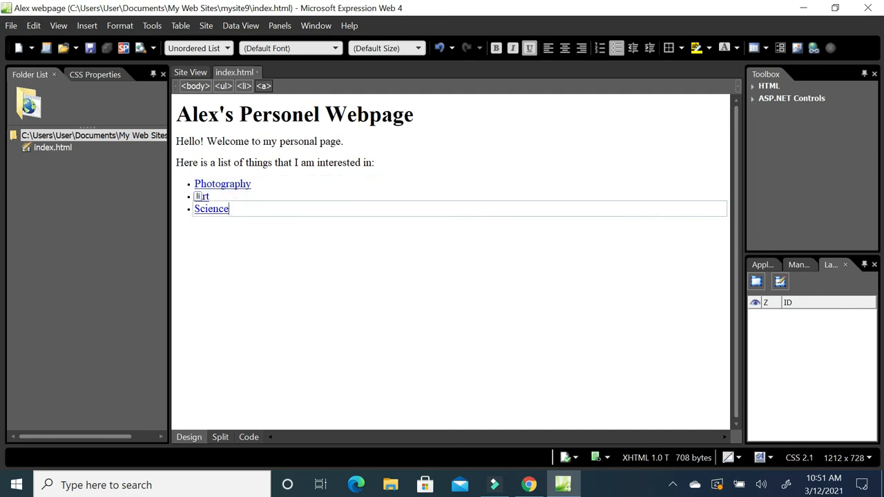